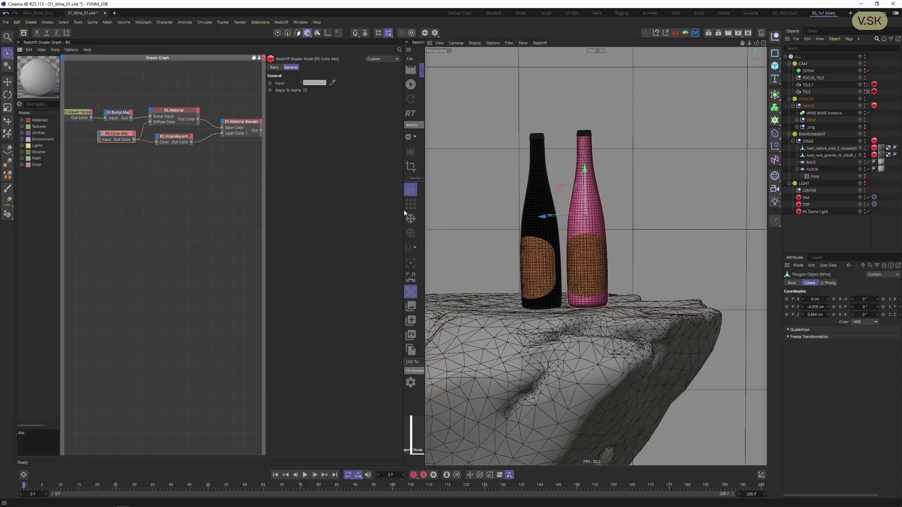
Step: Widen the Redshift RenderView so the progressive render of both bottles on the rock is visible
{"action": "left_click_drag", "start_coordinate": [403, 210], "coordinate": [271, 209]}
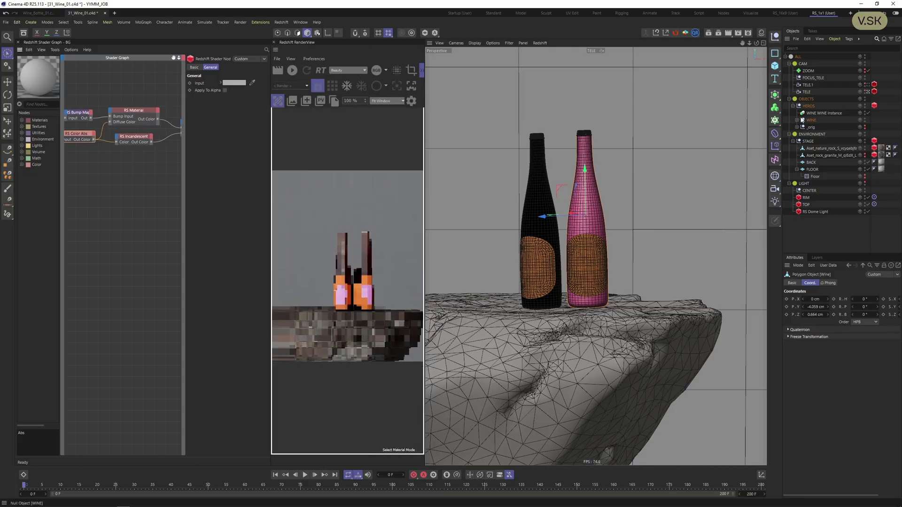
Step: Make the WINE WINE Instance editable with C
{"action": "left_click", "coordinate": [612, 346]}
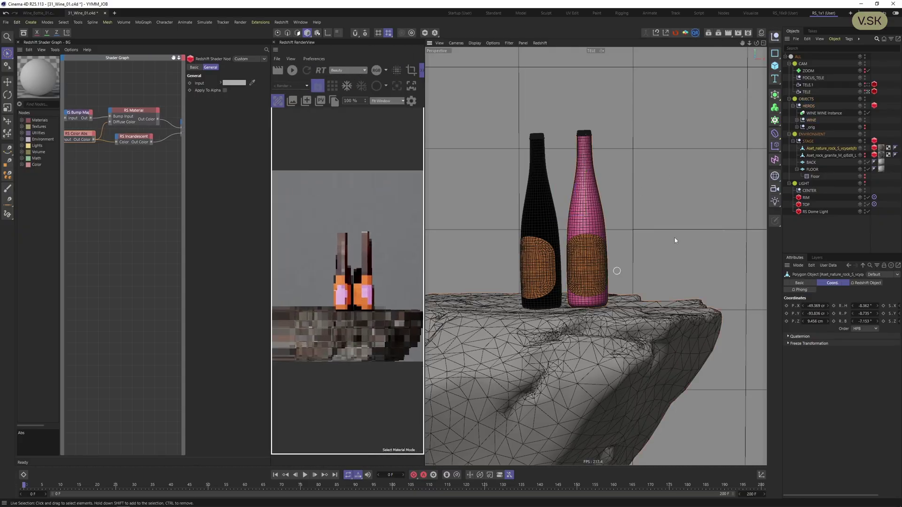
{"action": "left_click", "coordinate": [578, 207]}
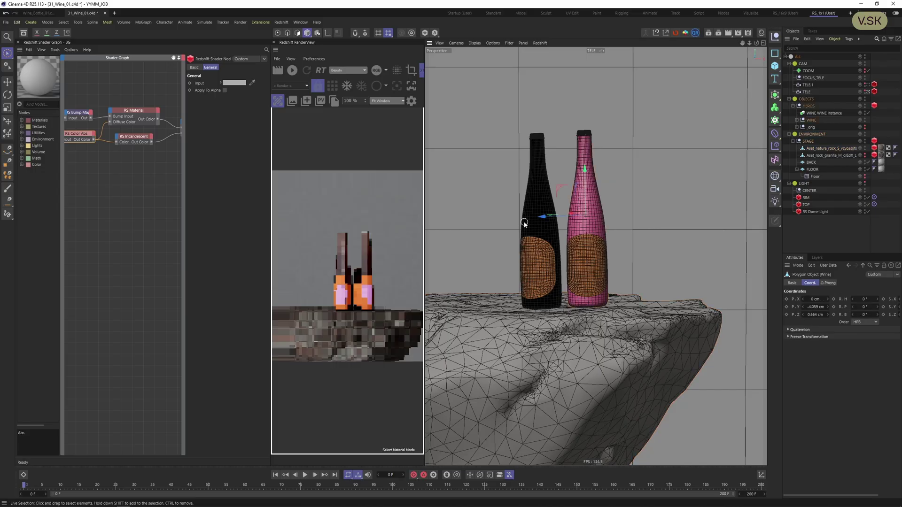
{"action": "left_click", "coordinate": [796, 121]}
{"action": "left_click", "coordinate": [812, 114]}
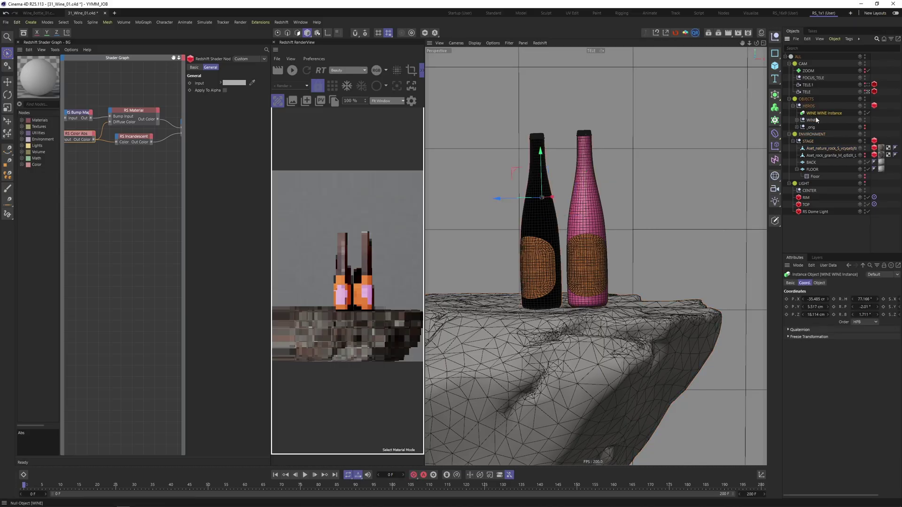
{"action": "key", "text": "c"}
Step: Duplicate both wine bottles and the rock, then combine the copies under a Connect object
{"action": "left_click", "coordinate": [797, 114]}
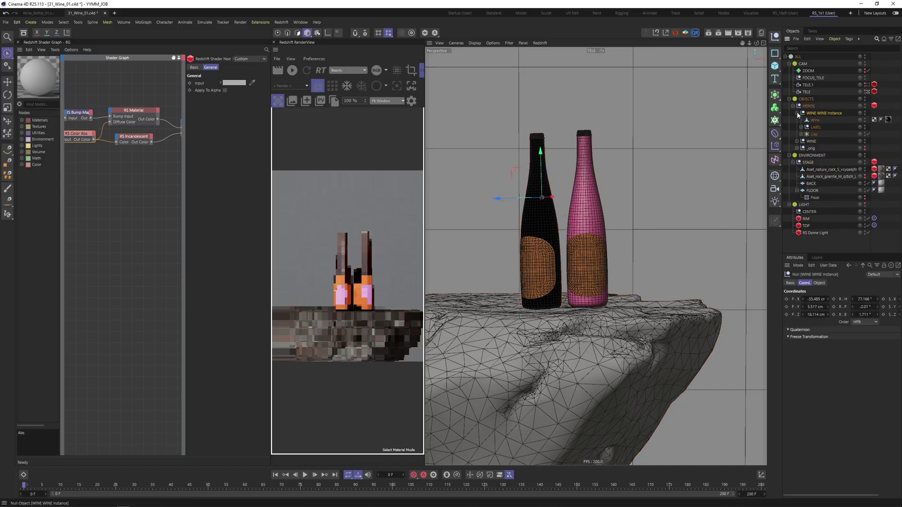
{"action": "left_click", "coordinate": [797, 142]}
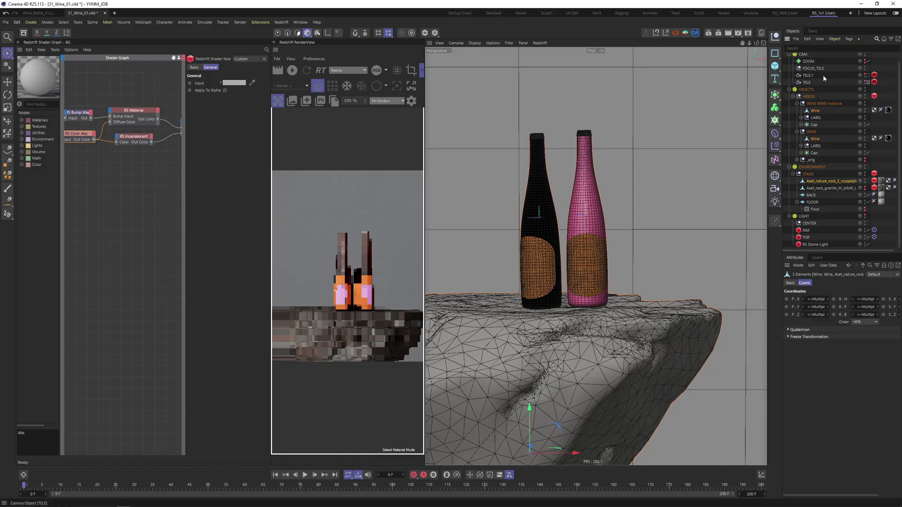
{"action": "key", "text": "ctrl+v"}
{"action": "scroll", "coordinate": [816, 78], "scroll_direction": "up", "scroll_amount": 1}
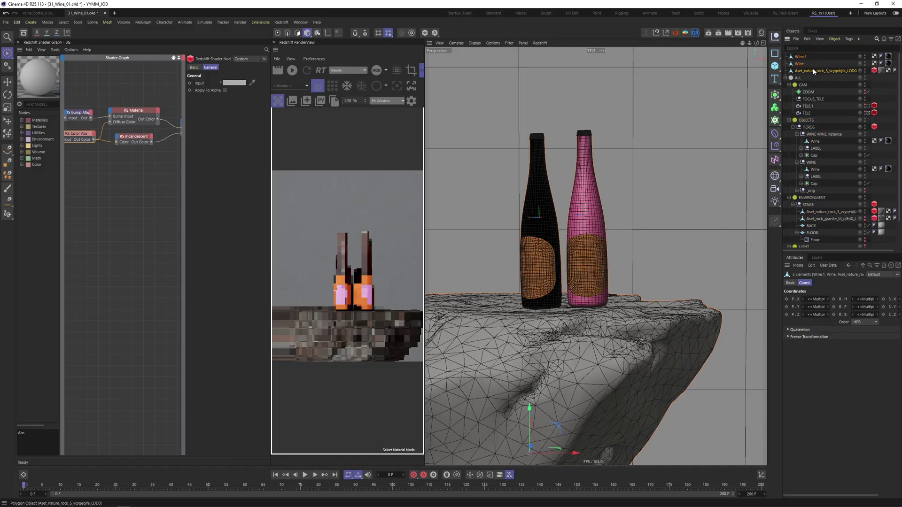
{"action": "key", "text": "shift+c"}
{"action": "type", "text": "conn"}
{"action": "key", "text": "alt+Return"}
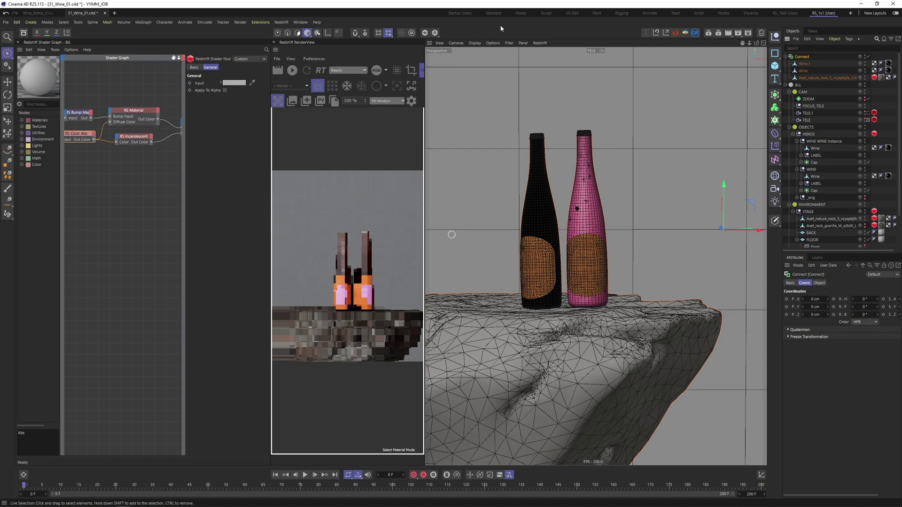
Step: Start exporting the scene as an FBX file
{"action": "left_click", "coordinate": [6, 22]}
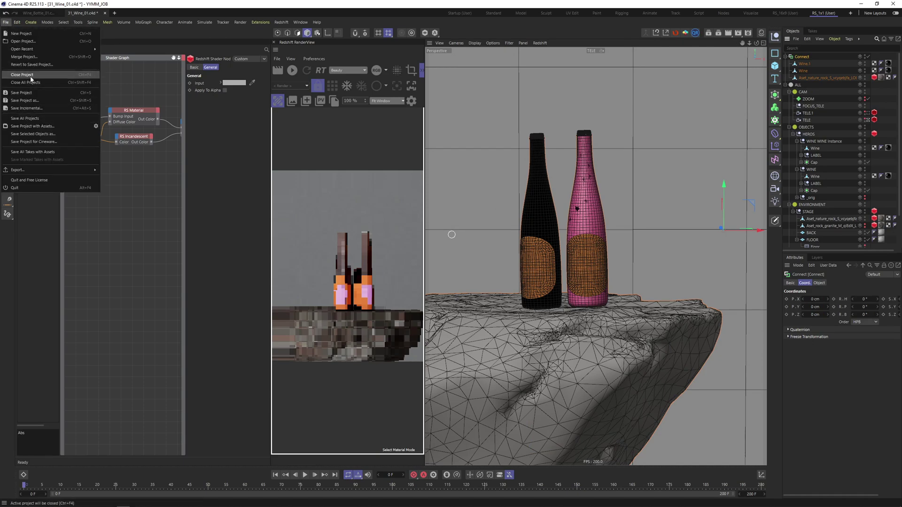
{"action": "mouse_move", "coordinate": [37, 168]}
{"action": "left_click", "coordinate": [120, 226]}
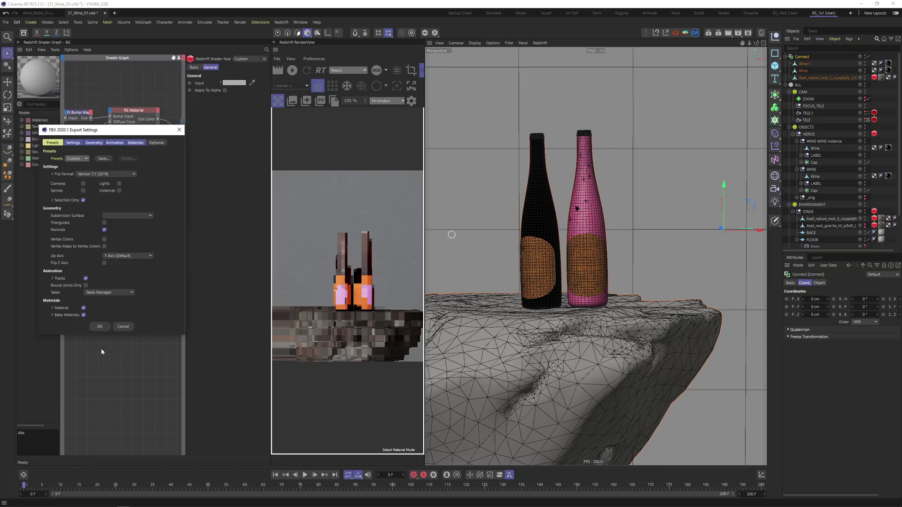
Step: Finish the FBX export, then import 31_Wine_01_Collider.fbx into Marvelous Designer
{"action": "left_click", "coordinate": [100, 327]}
{"action": "key", "text": "alt+Tab"}
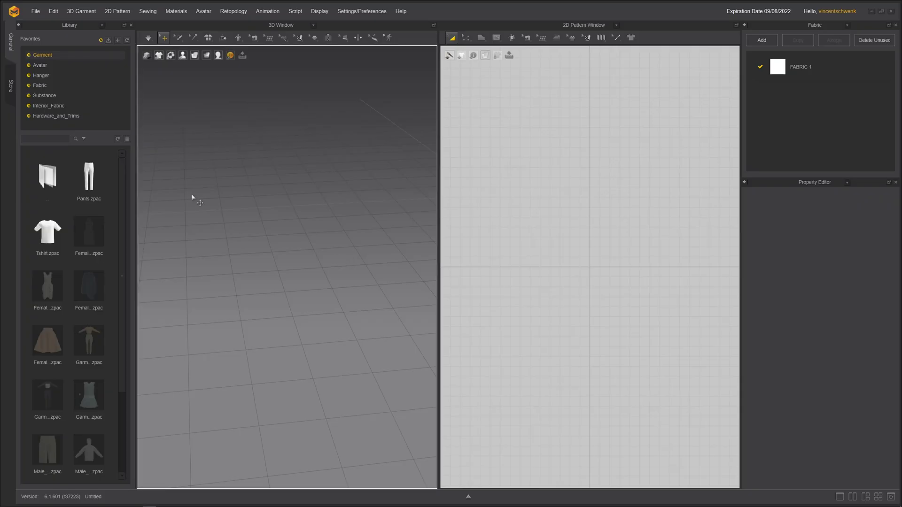
{"action": "left_click", "coordinate": [34, 12]}
{"action": "mouse_move", "coordinate": [53, 92]}
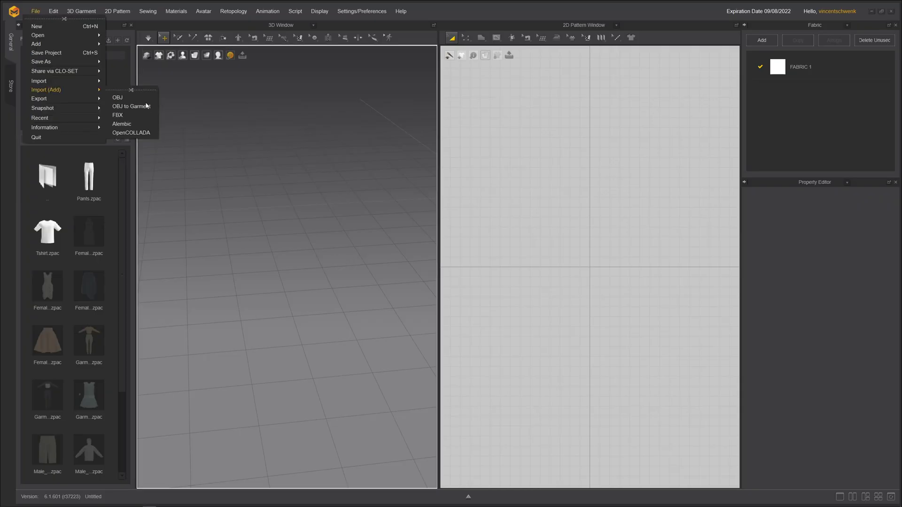
{"action": "left_click", "coordinate": [117, 115]}
{"action": "left_click", "coordinate": [132, 52]}
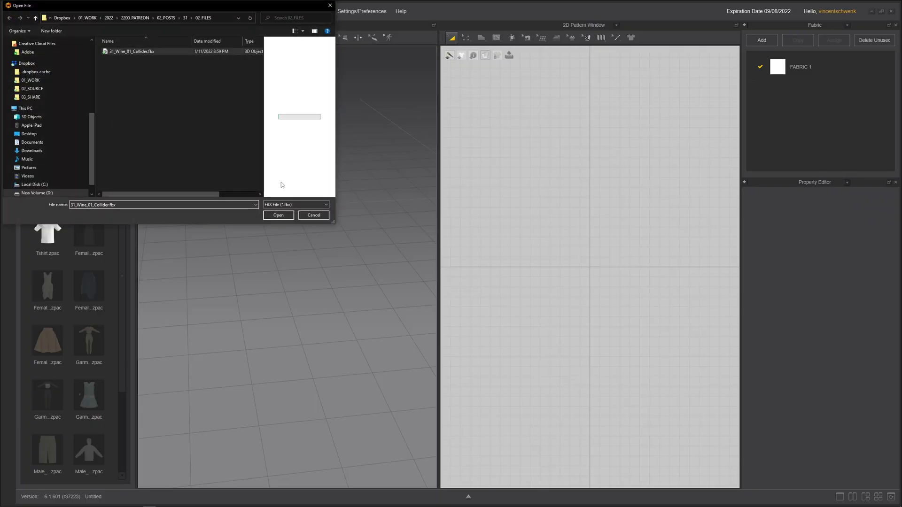
{"action": "left_click", "coordinate": [278, 216]}
Step: Dismiss the import message and orbit around the imported rock and bottles
{"action": "left_click", "coordinate": [445, 269]}
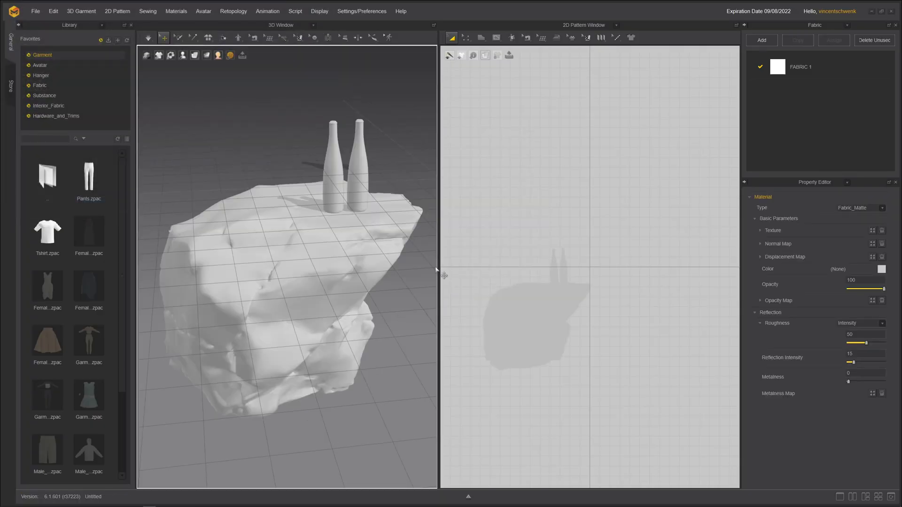
{"action": "right_click_drag", "start_coordinate": [349, 210], "coordinate": [351, 195]}
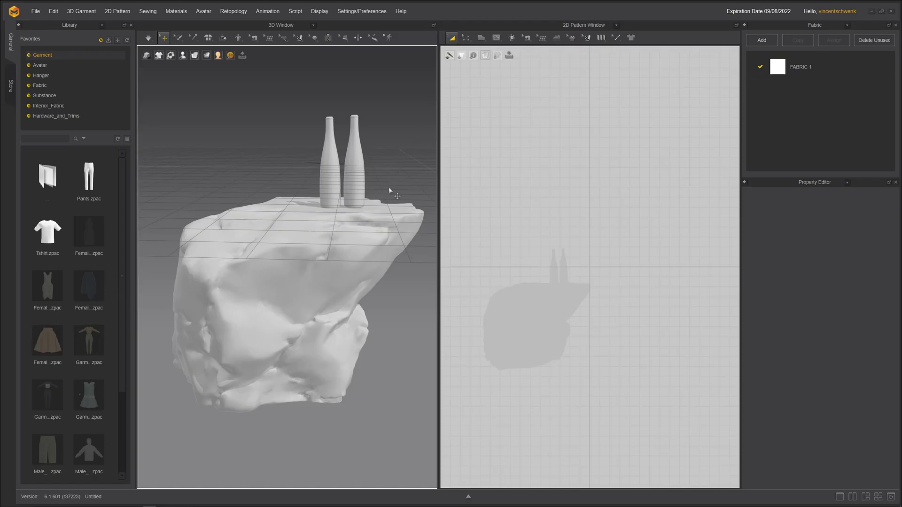
{"action": "right_click_drag", "start_coordinate": [377, 180], "coordinate": [351, 179]}
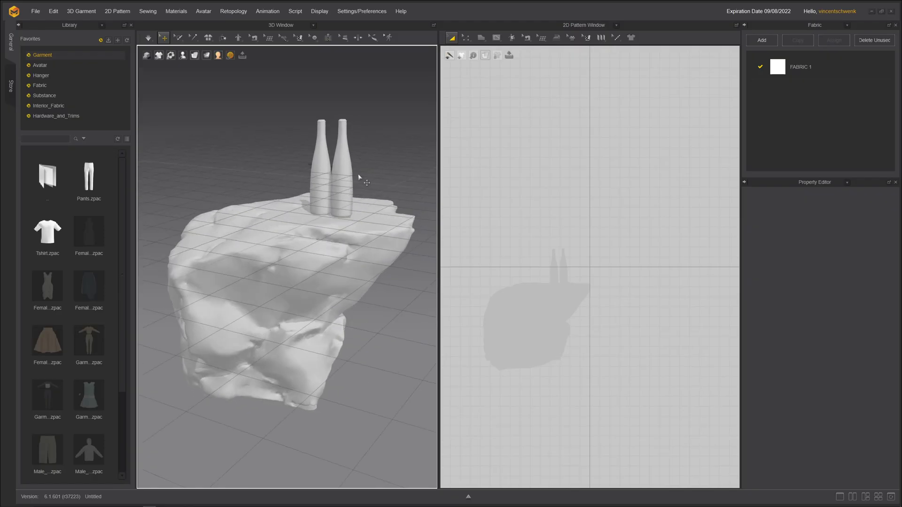
Step: Turn off Ground Collision in the Simulation Properties
{"action": "right_click", "coordinate": [383, 162]}
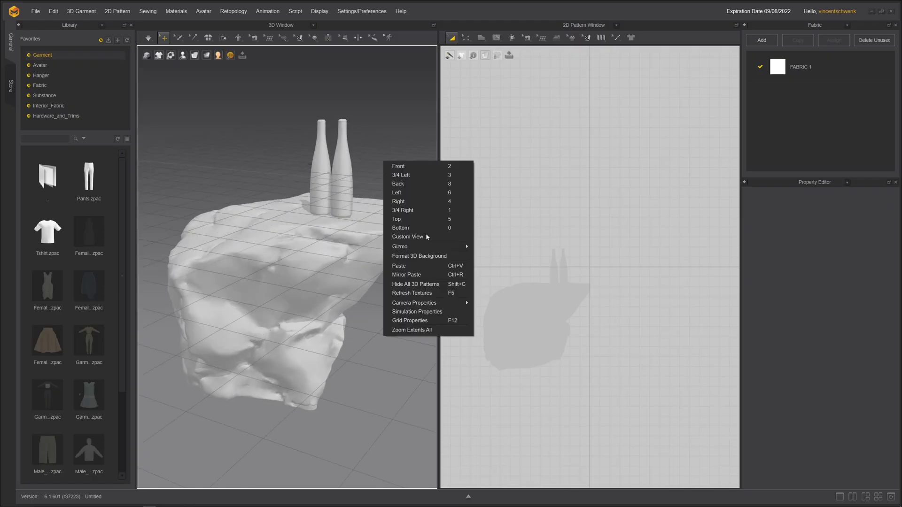
{"action": "left_click", "coordinate": [418, 312]}
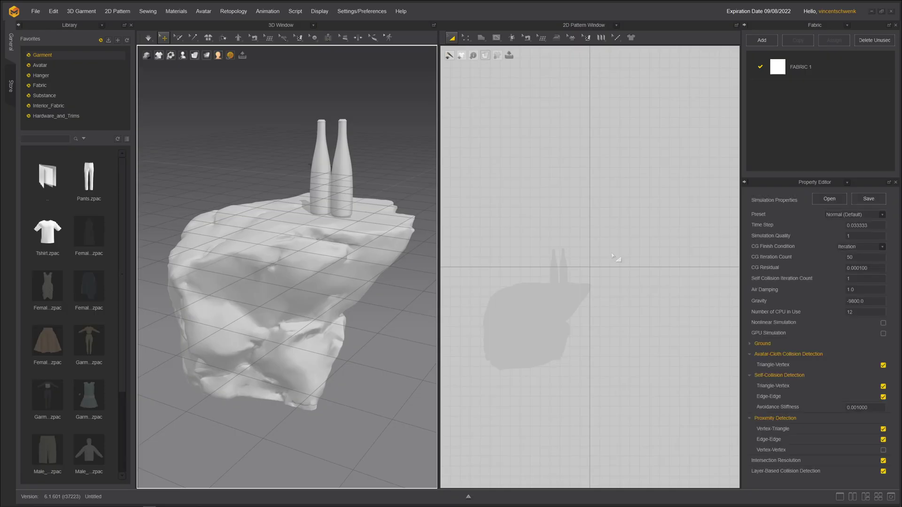
{"action": "left_click", "coordinate": [749, 343]}
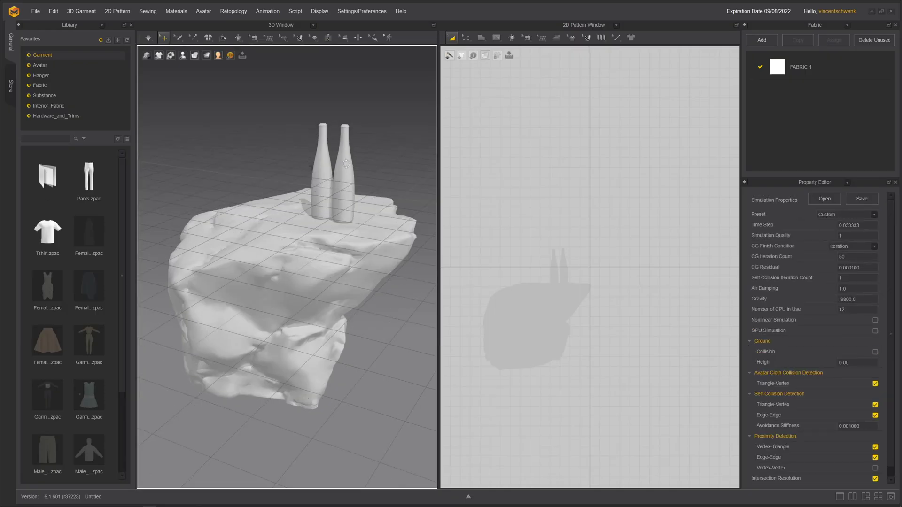
Step: Draw a large rectangular cloth pattern in the 2D window
{"action": "left_click", "coordinate": [481, 38]}
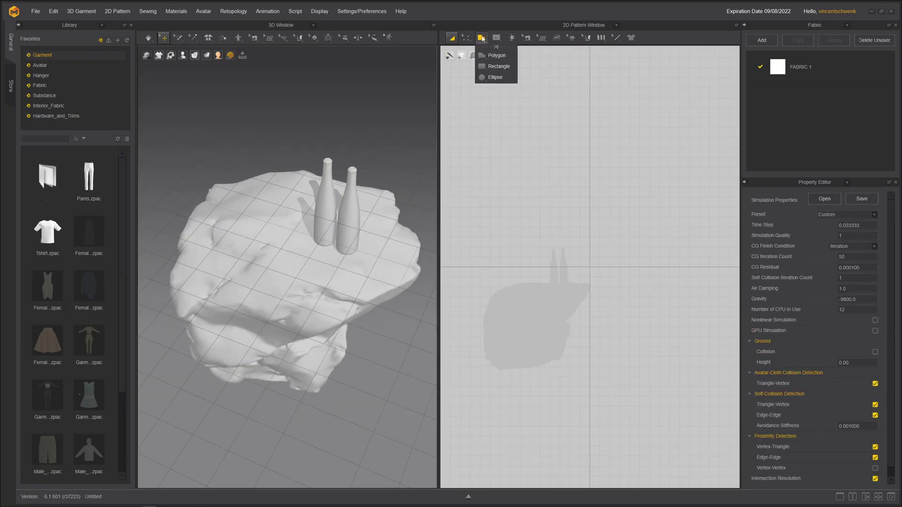
{"action": "left_click", "coordinate": [497, 66]}
{"action": "left_click_drag", "start_coordinate": [481, 208], "coordinate": [627, 277]}
Step: Rotate the cloth panel flat and position it above the rock and bottles
{"action": "right_click_drag", "start_coordinate": [327, 156], "coordinate": [305, 156]}
{"action": "left_click", "coordinate": [242, 152]}
{"action": "left_click_drag", "start_coordinate": [246, 126], "coordinate": [403, 178]}
{"action": "right_click_drag", "start_coordinate": [398, 180], "coordinate": [418, 182]}
{"action": "left_click", "coordinate": [346, 201]}
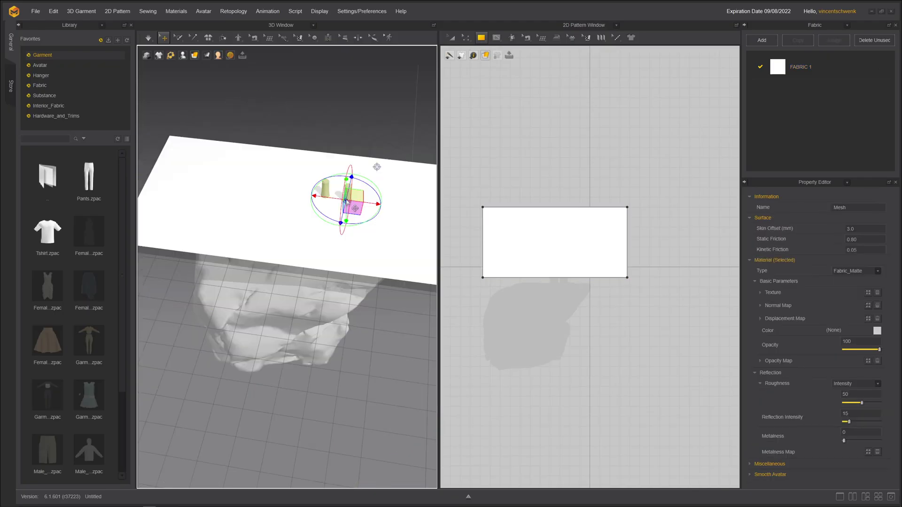
{"action": "left_click", "coordinate": [328, 195]}
{"action": "right_click_drag", "start_coordinate": [329, 195], "coordinate": [372, 98]}
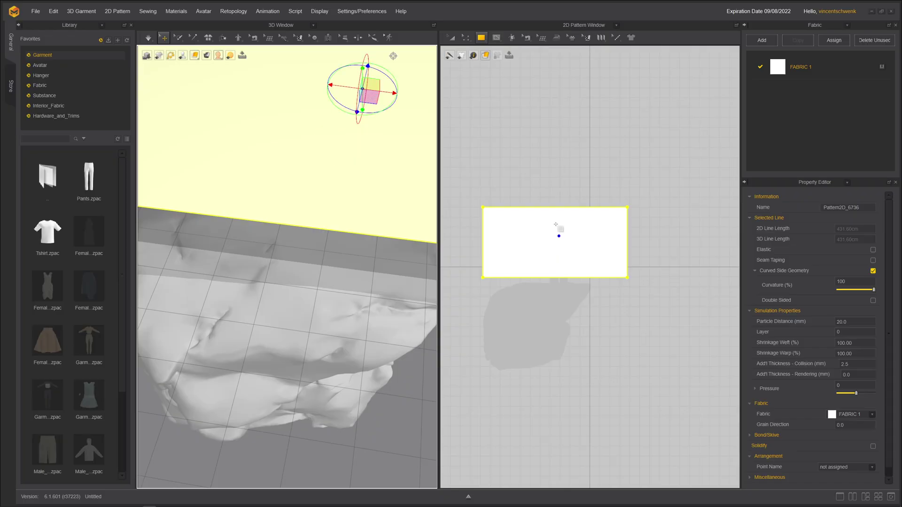
Step: Draw two small internal circles side by side inside the cloth pattern
{"action": "scroll", "coordinate": [555, 224], "scroll_direction": "up", "scroll_amount": 5}
{"action": "mouse_move", "coordinate": [480, 40]}
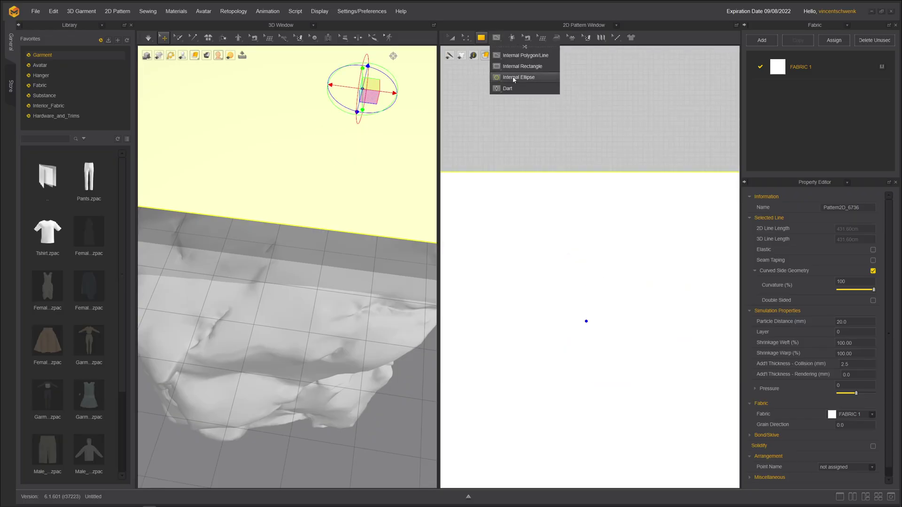
{"action": "left_click", "coordinate": [517, 78]}
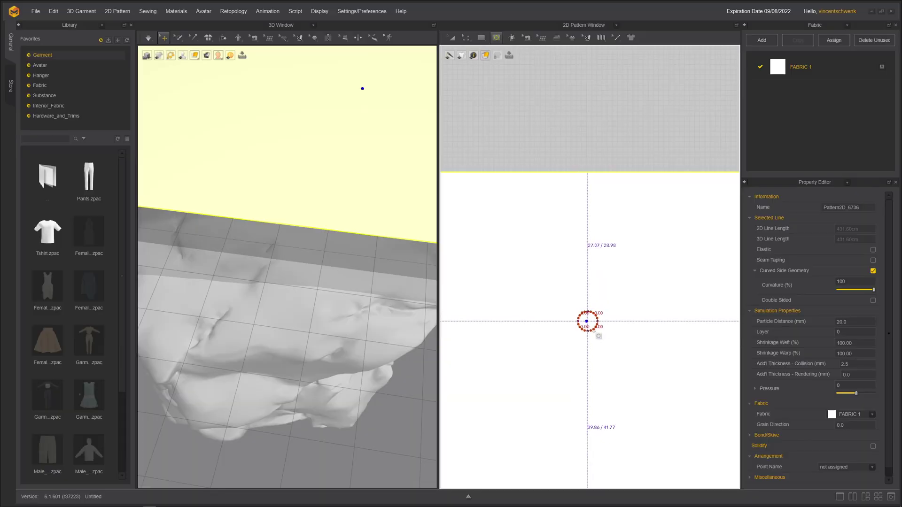
{"action": "left_click", "coordinate": [586, 322]}
{"action": "left_click", "coordinate": [394, 100]}
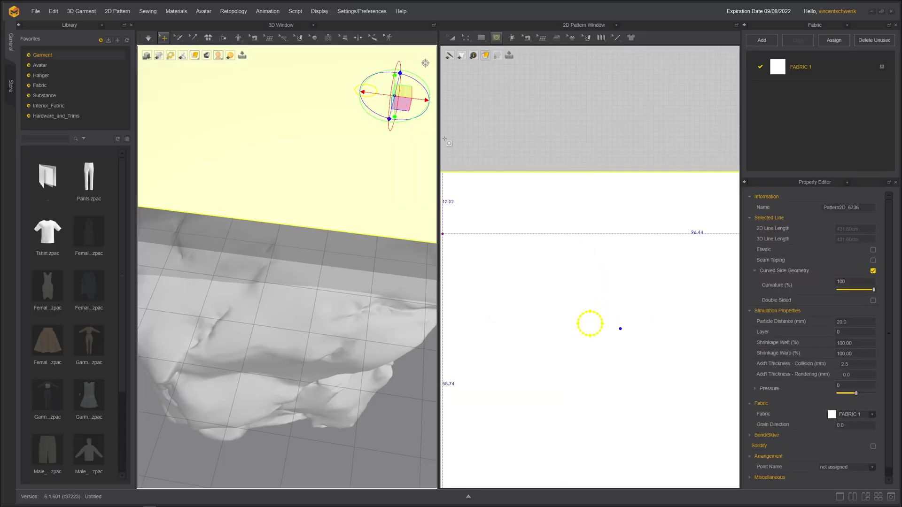
{"action": "left_click_drag", "start_coordinate": [631, 345], "coordinate": [631, 345], "text": "shift"}
{"action": "key", "text": "a"}
{"action": "left_click", "coordinate": [590, 326]}
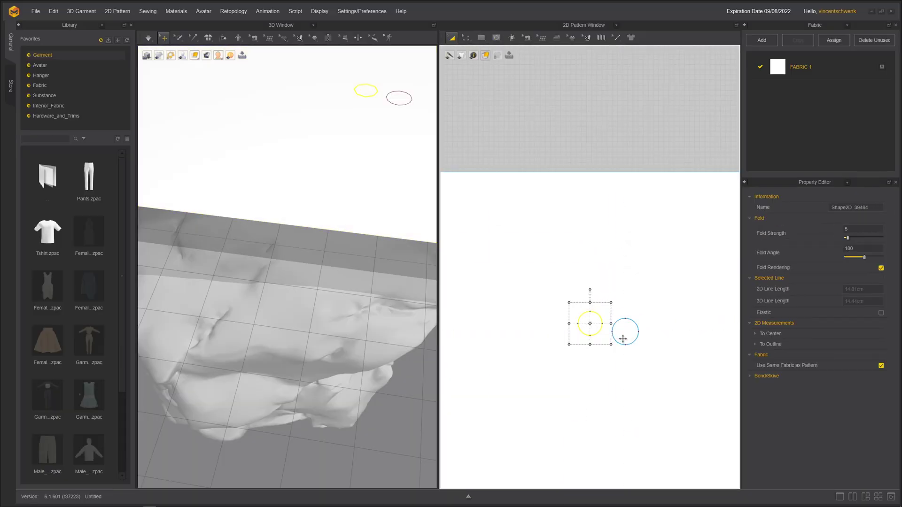
Step: Cut the two circles out of the sheet and delete the extra pattern
{"action": "left_click", "coordinate": [624, 335], "text": "shift"}
{"action": "right_click", "coordinate": [623, 335]}
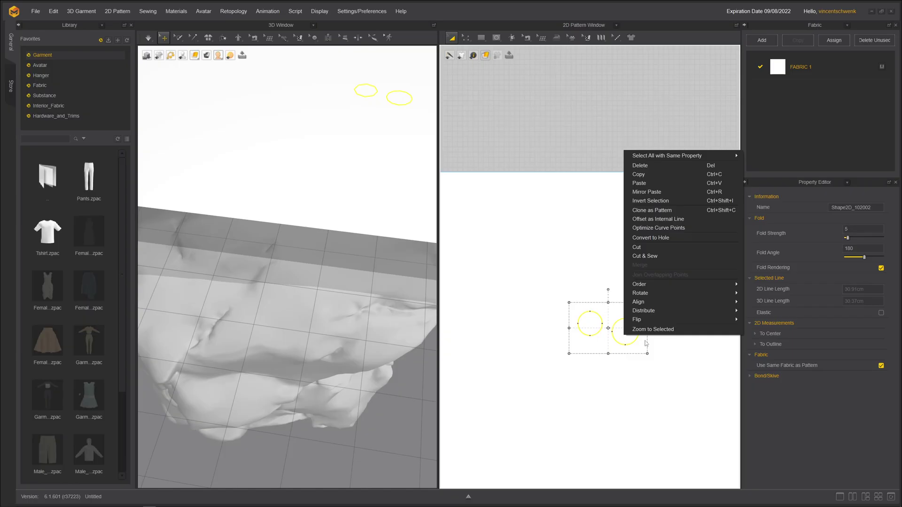
{"action": "left_click", "coordinate": [637, 247]}
{"action": "key", "text": "Delete"}
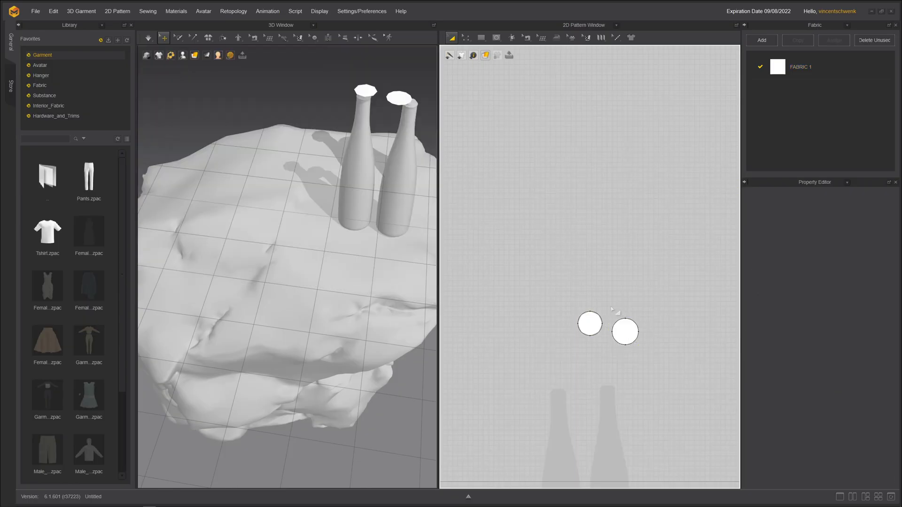
{"action": "left_click", "coordinate": [612, 309]}
{"action": "left_click", "coordinate": [589, 323]}
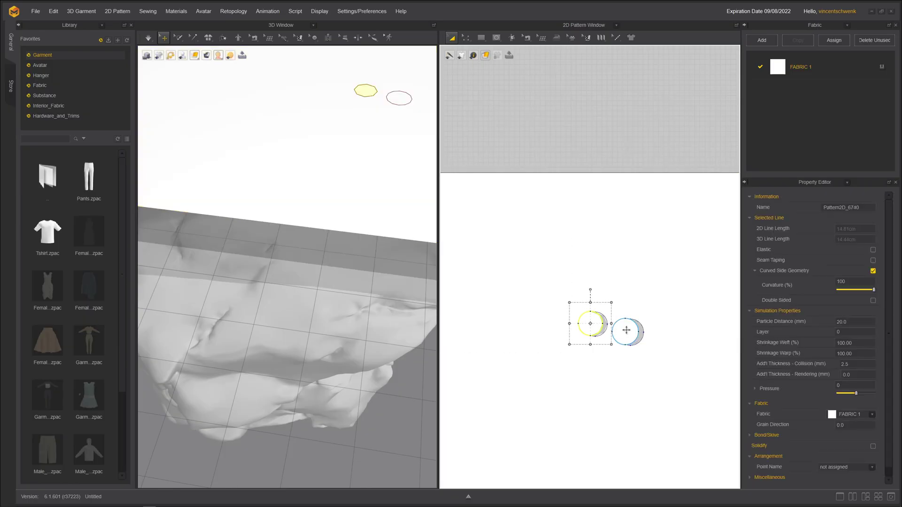
{"action": "left_click", "coordinate": [626, 331]}
{"action": "key", "text": "Escape"}
Step: Nudge the left hole into place and simulate the cloth draping onto the rock
{"action": "left_click", "coordinate": [388, 128]}
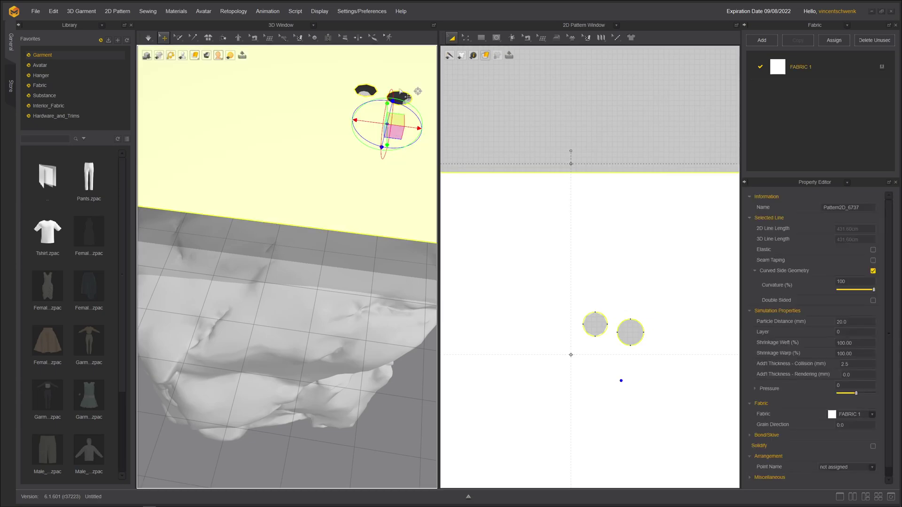
{"action": "right_click_drag", "start_coordinate": [393, 74], "coordinate": [369, 139]}
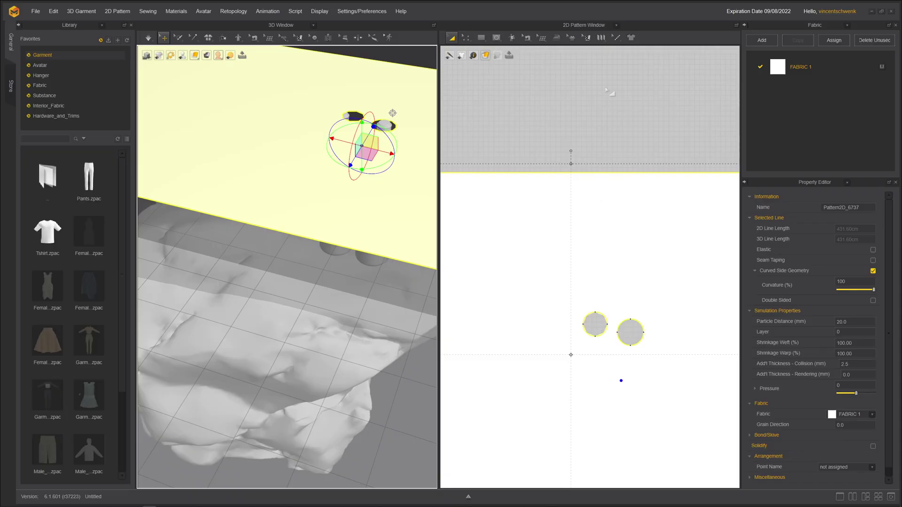
{"action": "left_click", "coordinate": [609, 70]}
{"action": "left_click", "coordinate": [603, 316]}
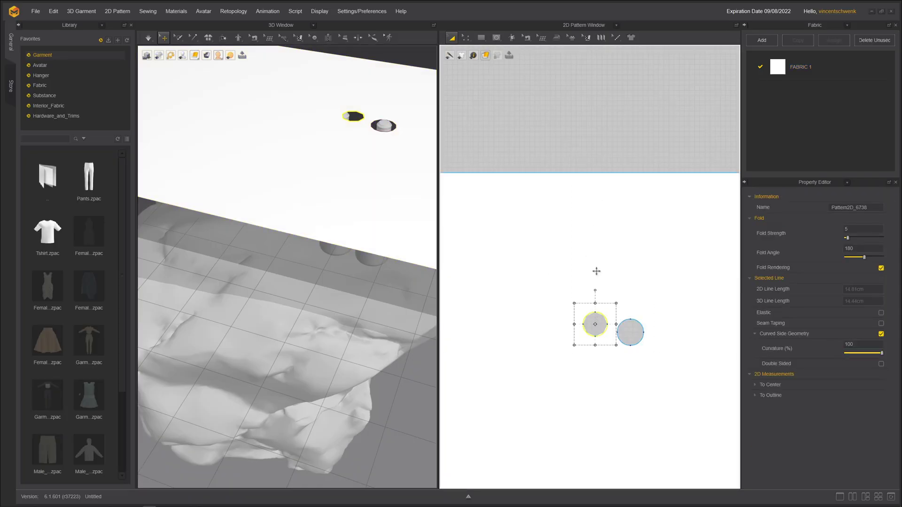
{"action": "left_click_drag", "start_coordinate": [609, 315], "coordinate": [599, 312]}
{"action": "key", "text": "space"}
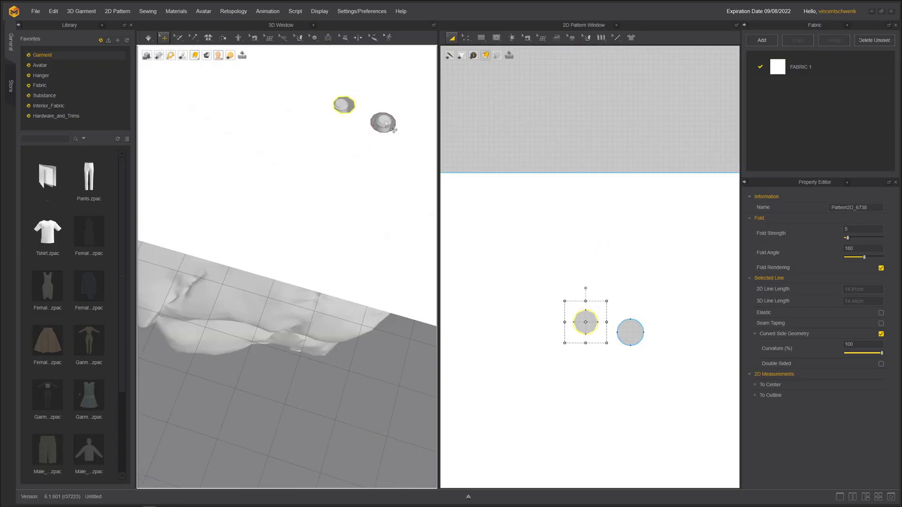
{"action": "key", "text": "space"}
{"action": "right_click_drag", "start_coordinate": [335, 320], "coordinate": [380, 258]}
Step: Set the draped cloth's Particle Distance to 12
{"action": "scroll", "coordinate": [379, 259], "scroll_direction": "down", "scroll_amount": 5}
{"action": "left_click", "coordinate": [348, 294]}
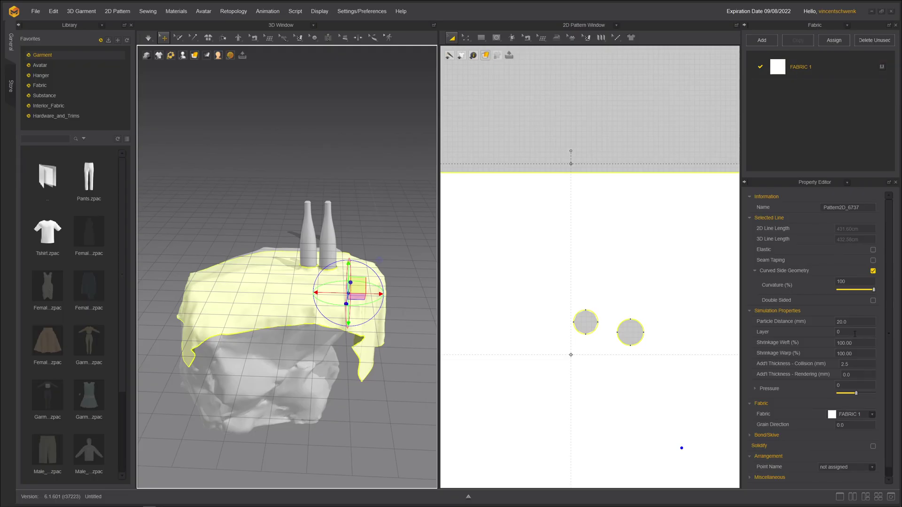
{"action": "double_click", "coordinate": [843, 321]}
{"action": "type", "text": "12"}
{"action": "key", "text": "Return"}
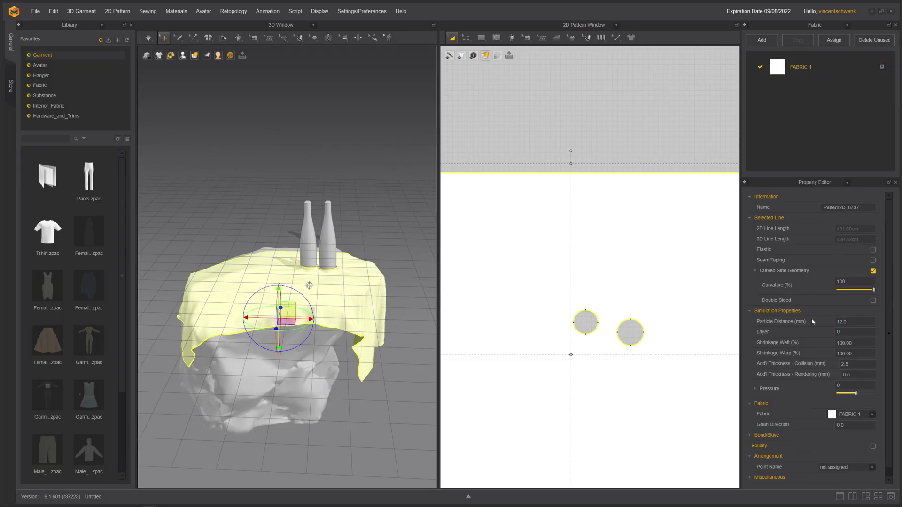
Step: Switch the 3D view to Wireframe on Surface and orbit around the cloth
{"action": "left_click", "coordinate": [194, 55]}
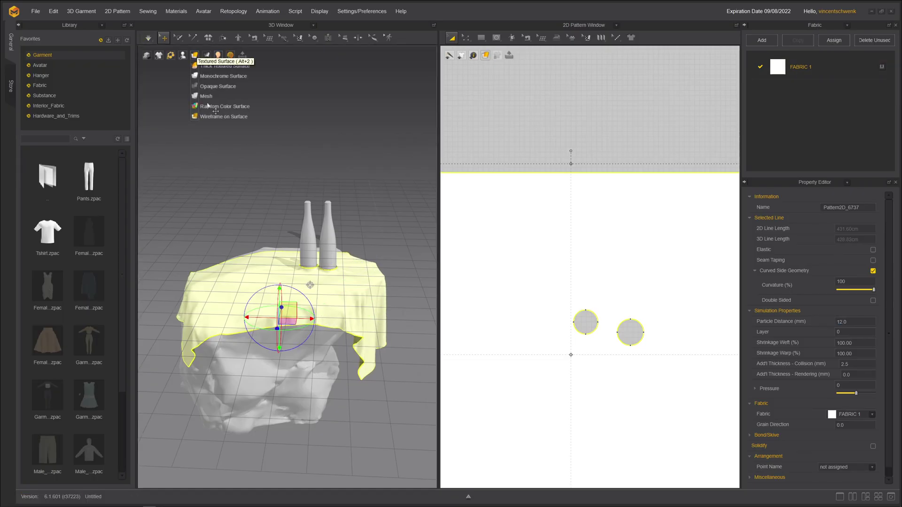
{"action": "left_click", "coordinate": [215, 116]}
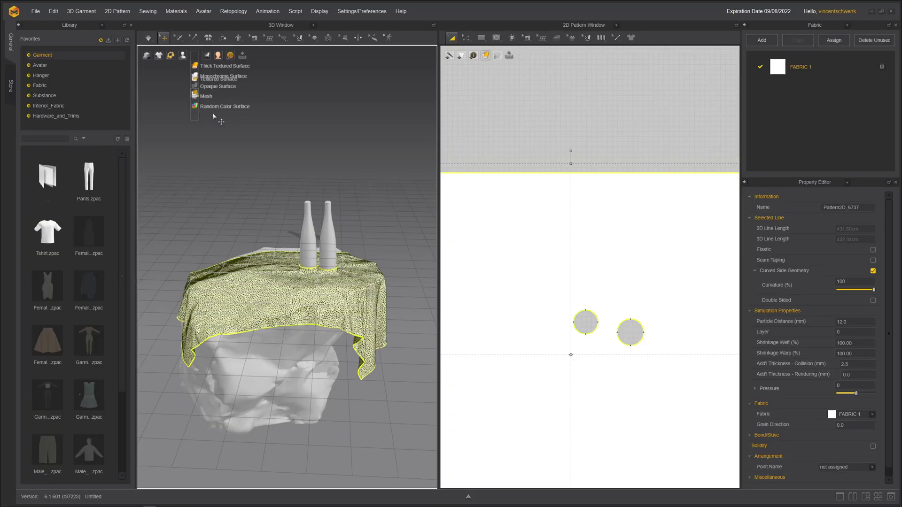
{"action": "right_click_drag", "start_coordinate": [335, 295], "coordinate": [380, 265]}
{"action": "scroll", "coordinate": [338, 290], "scroll_direction": "up", "scroll_amount": 4}
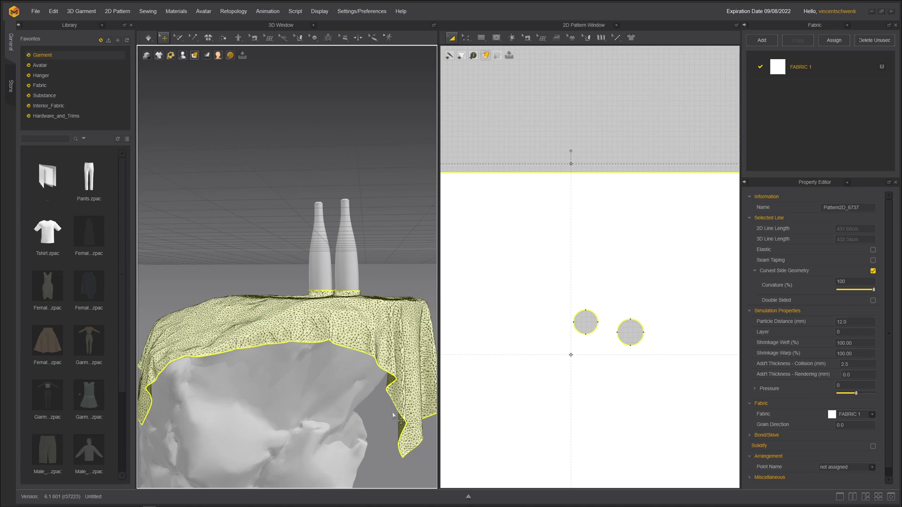
Step: In Cinema 4D's Picture Viewer, compare History snapshots with and without the cloth, then close it
{"action": "key", "text": "alt+Tab"}
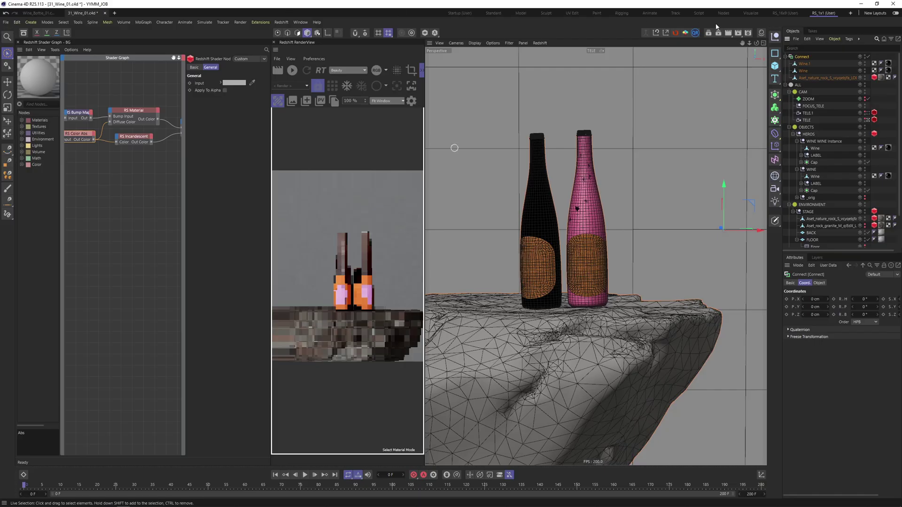
{"action": "left_click", "coordinate": [297, 22]}
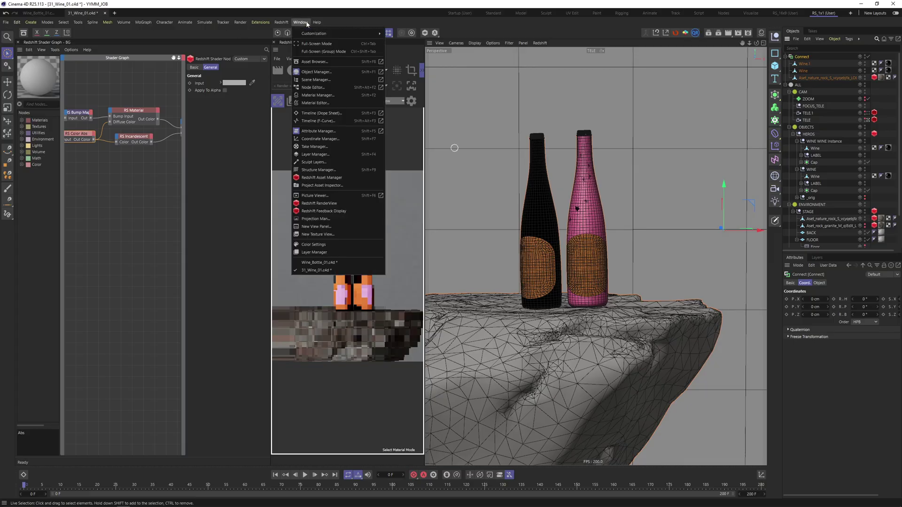
{"action": "left_click", "coordinate": [338, 199]}
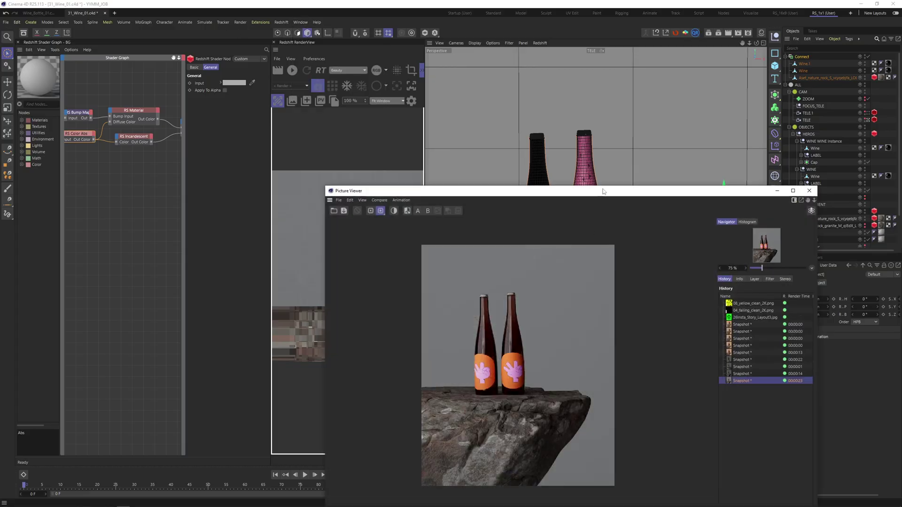
{"action": "left_click", "coordinate": [599, 229]}
{"action": "scroll", "coordinate": [394, 297], "scroll_direction": "down", "scroll_amount": 2}
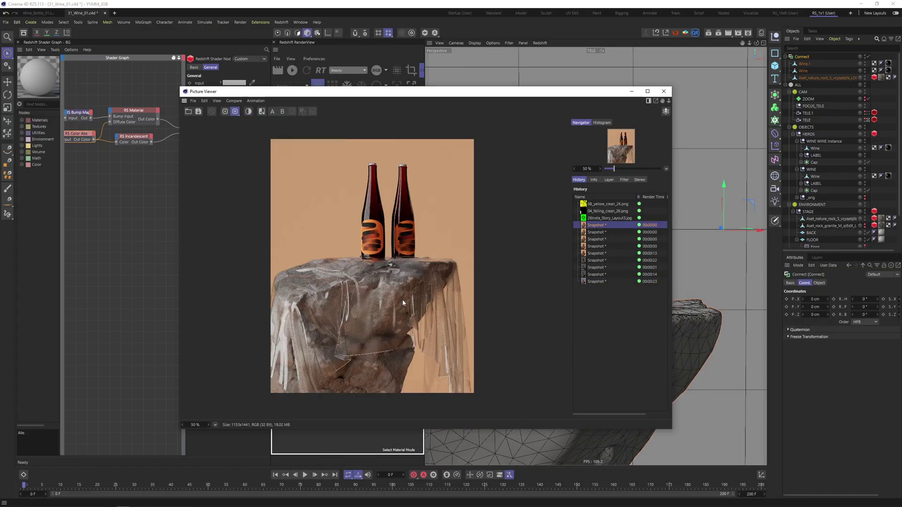
{"action": "key", "text": "Down"}
{"action": "key", "text": "Down"}
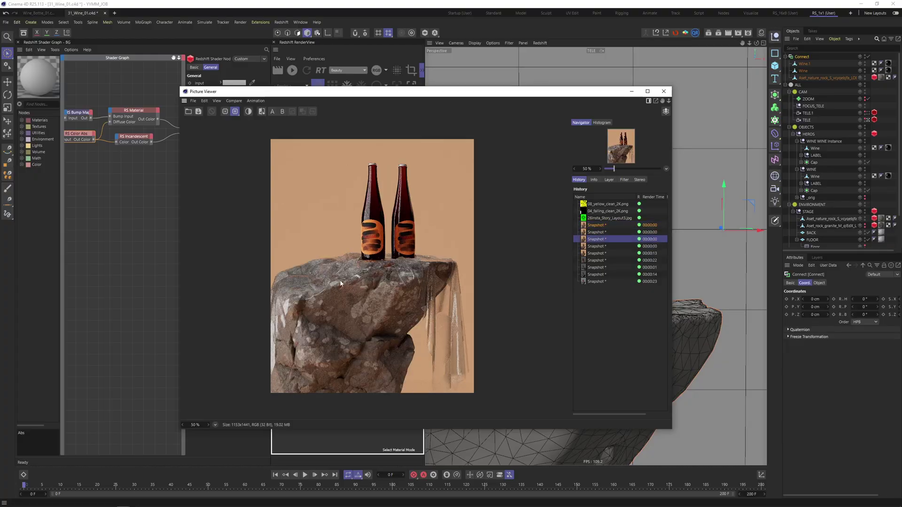
{"action": "key", "text": "Up"}
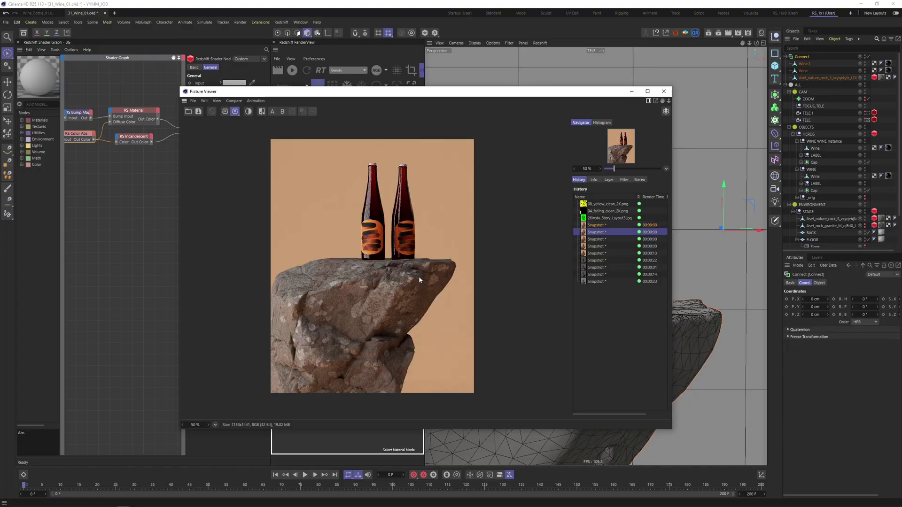
{"action": "key", "text": "Up"}
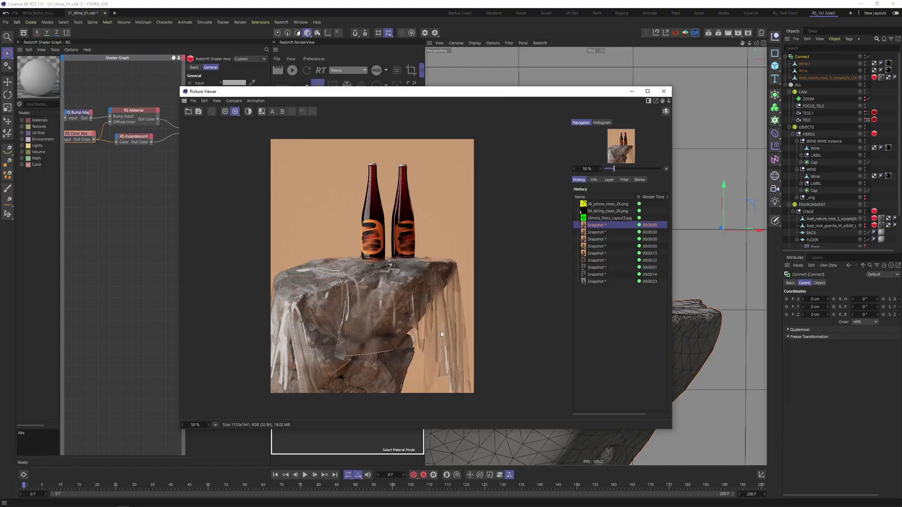
{"action": "key", "text": "End"}
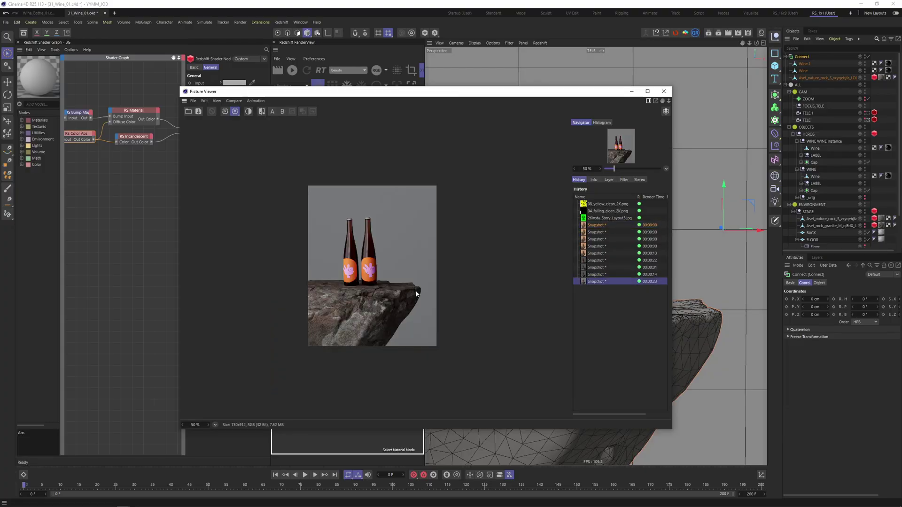
{"action": "left_click", "coordinate": [632, 90]}
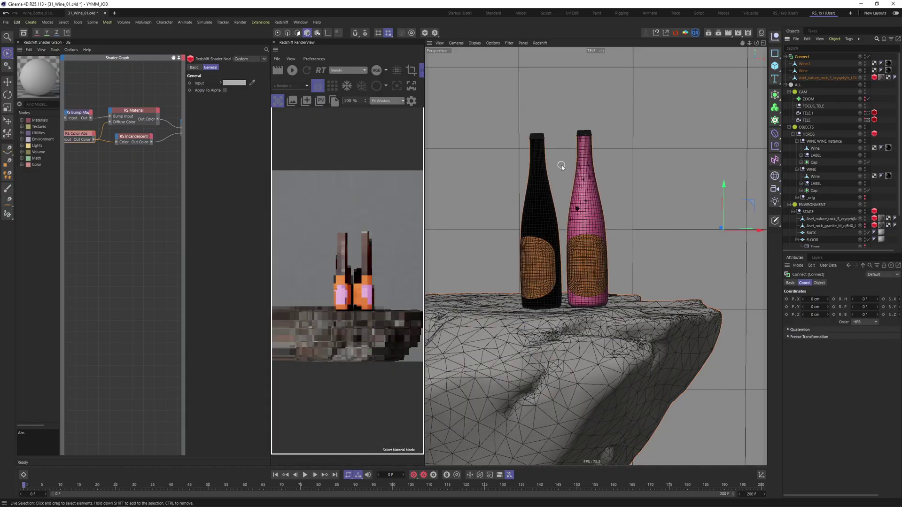
Step: Lengthen the cloth sheet by pulling both bottom corners down in the 2D window
{"action": "key", "text": "alt+Tab"}
{"action": "key", "text": "Tab"}
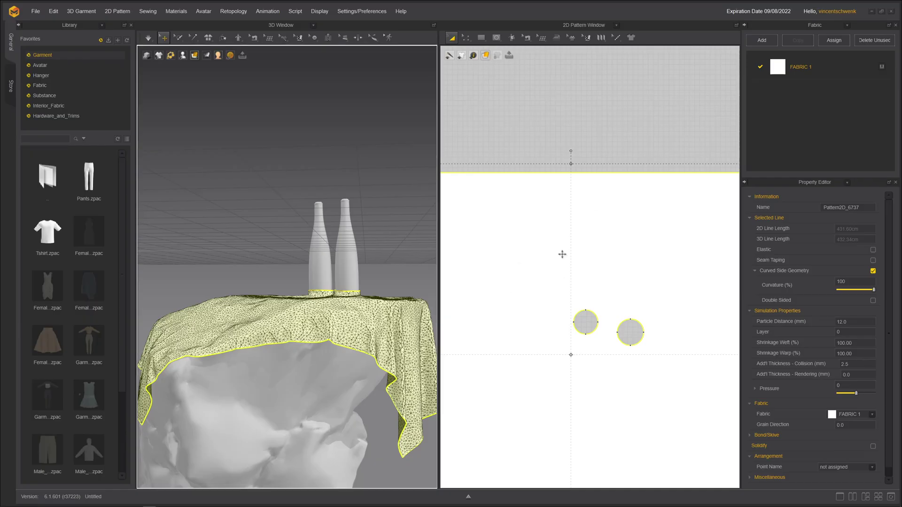
{"action": "left_click", "coordinate": [626, 143]}
{"action": "scroll", "coordinate": [693, 223], "scroll_direction": "down", "scroll_amount": 5}
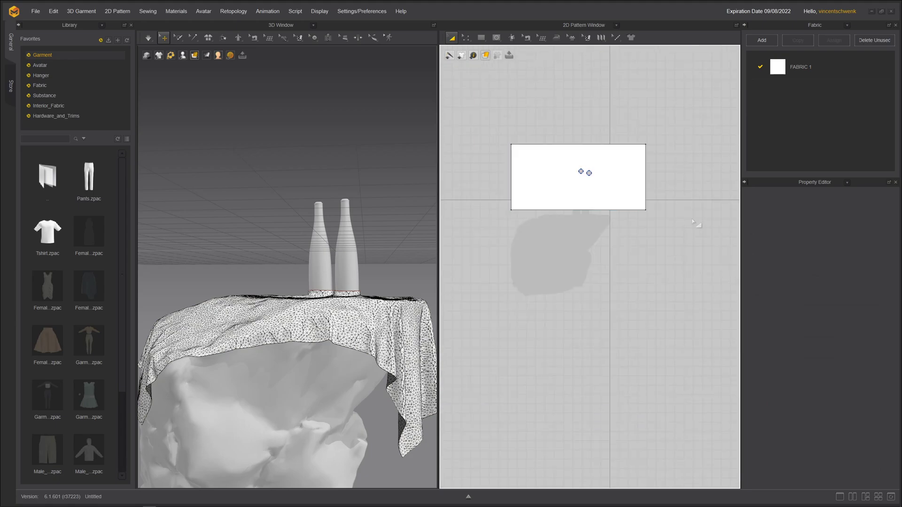
{"action": "left_click_drag", "start_coordinate": [677, 226], "coordinate": [473, 202]}
{"action": "left_click", "coordinate": [466, 37]}
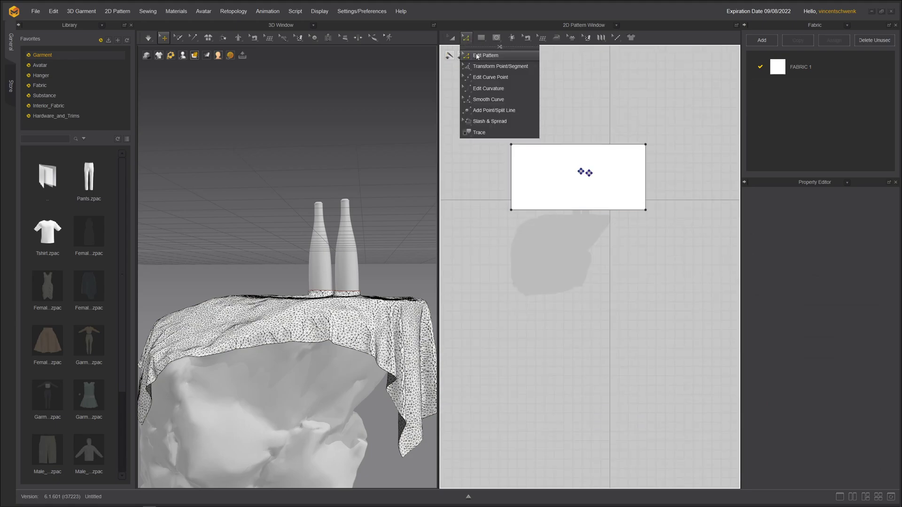
{"action": "left_click", "coordinate": [481, 57]}
{"action": "left_click_drag", "start_coordinate": [462, 190], "coordinate": [682, 235]}
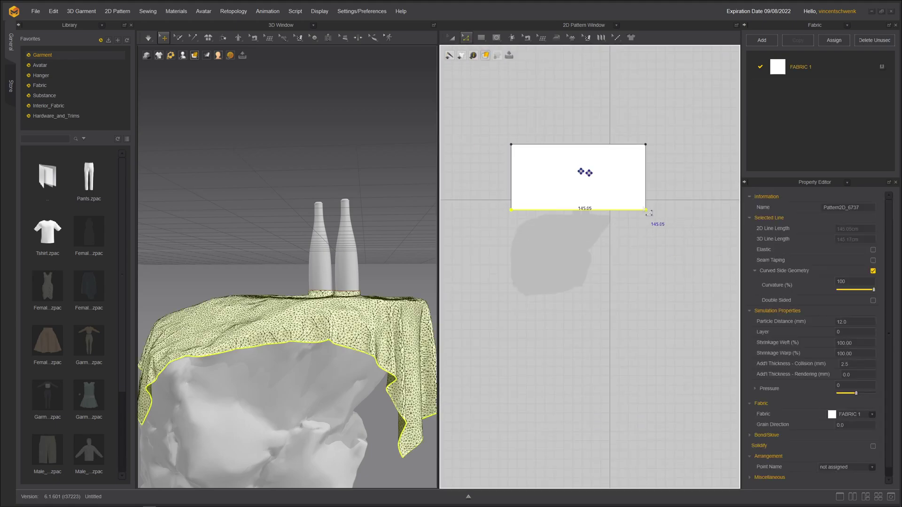
{"action": "left_click_drag", "start_coordinate": [646, 211], "coordinate": [646, 241]}
{"action": "left_click_drag", "start_coordinate": [511, 211], "coordinate": [512, 239]}
Step: Simulate the cloth and pull it into folds over the rock around the bottles
{"action": "key", "text": "space"}
{"action": "left_click_drag", "start_coordinate": [409, 430], "coordinate": [379, 398]}
{"action": "right_click_drag", "start_coordinate": [381, 398], "coordinate": [332, 393]}
{"action": "left_click_drag", "start_coordinate": [301, 360], "coordinate": [200, 264]}
{"action": "right_click_drag", "start_coordinate": [323, 354], "coordinate": [297, 362]}
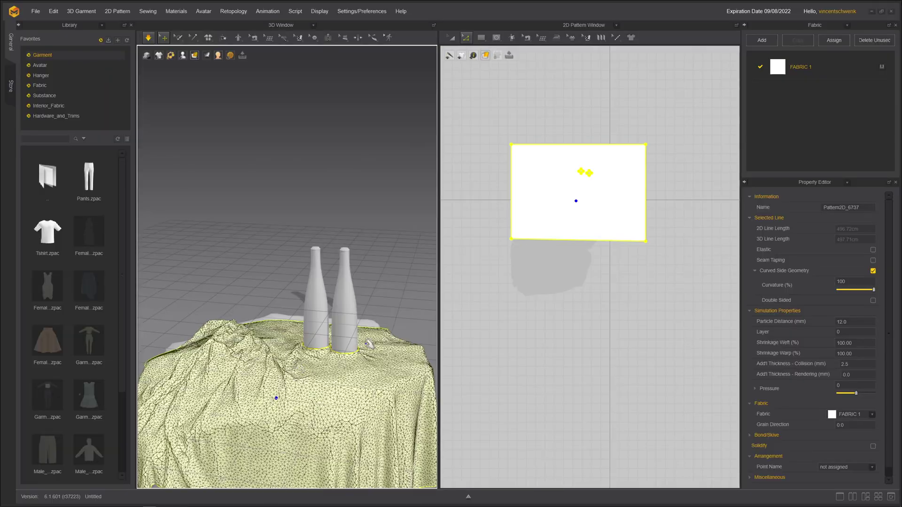
{"action": "right_click_drag", "start_coordinate": [270, 326], "coordinate": [300, 330]}
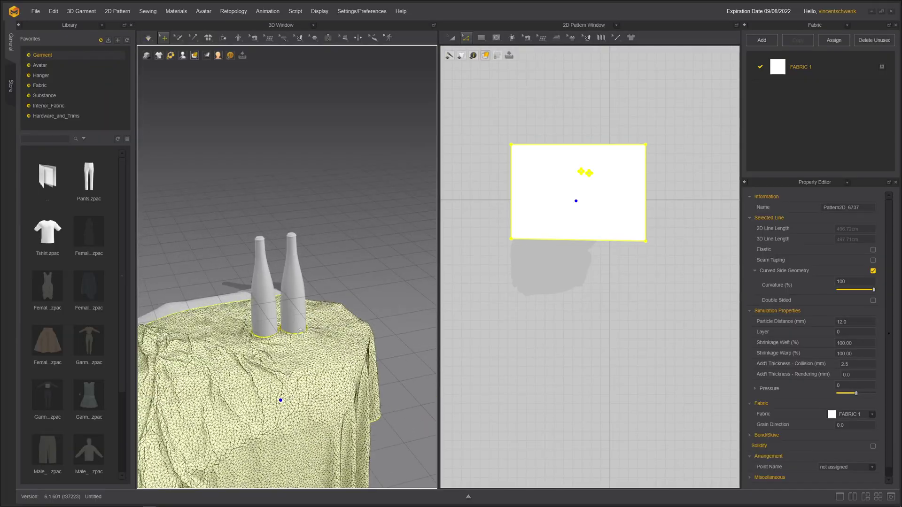
{"action": "mouse_move", "coordinate": [190, 315]}
{"action": "left_mouse_down"}
{"action": "mouse_move", "coordinate": [113, 269]}
{"action": "mouse_move", "coordinate": [131, 295]}
{"action": "mouse_move", "coordinate": [196, 303]}
{"action": "left_mouse_up"}
{"action": "key", "text": "space"}
{"action": "scroll", "coordinate": [261, 333], "scroll_direction": "down", "scroll_amount": 4}
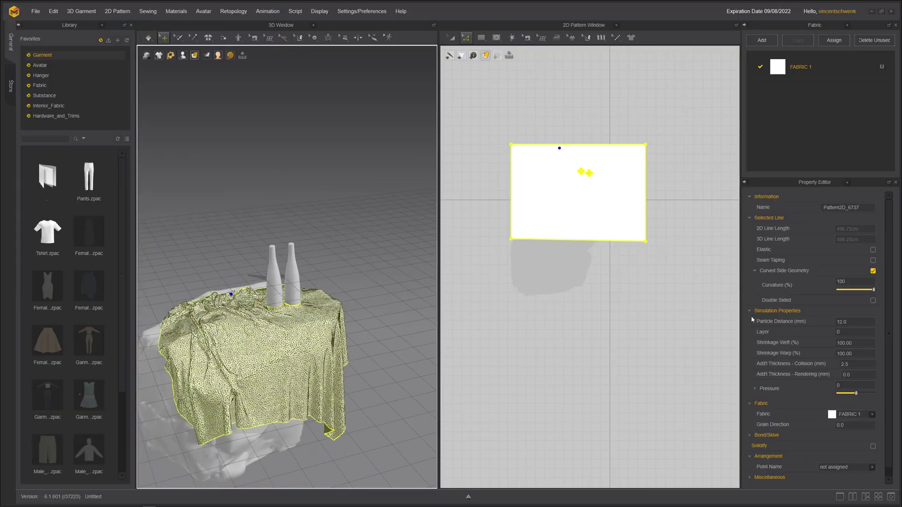
{"action": "scroll", "coordinate": [845, 423], "scroll_direction": "down", "scroll_amount": 1}
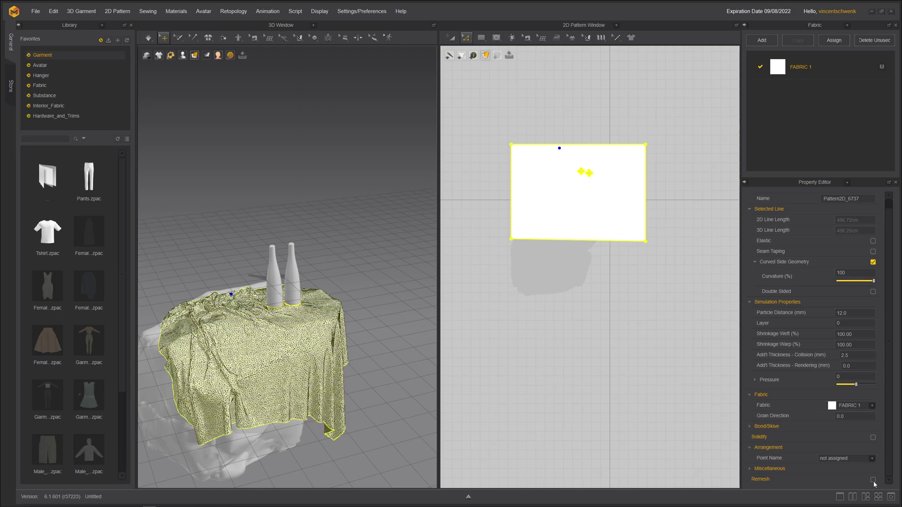
Step: Remesh the cloth to even quads and save it as an FBX under a new name
{"action": "left_click", "coordinate": [872, 480]}
{"action": "left_click", "coordinate": [33, 11]}
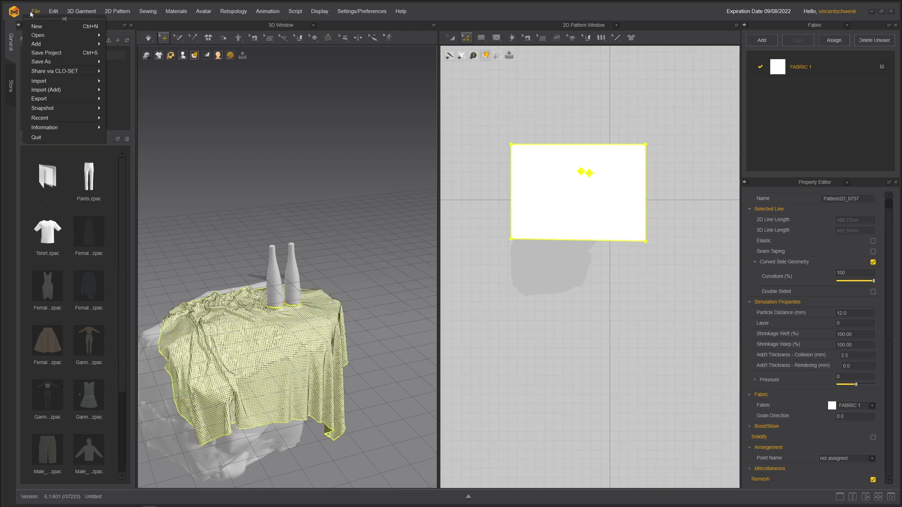
{"action": "mouse_move", "coordinate": [57, 99]}
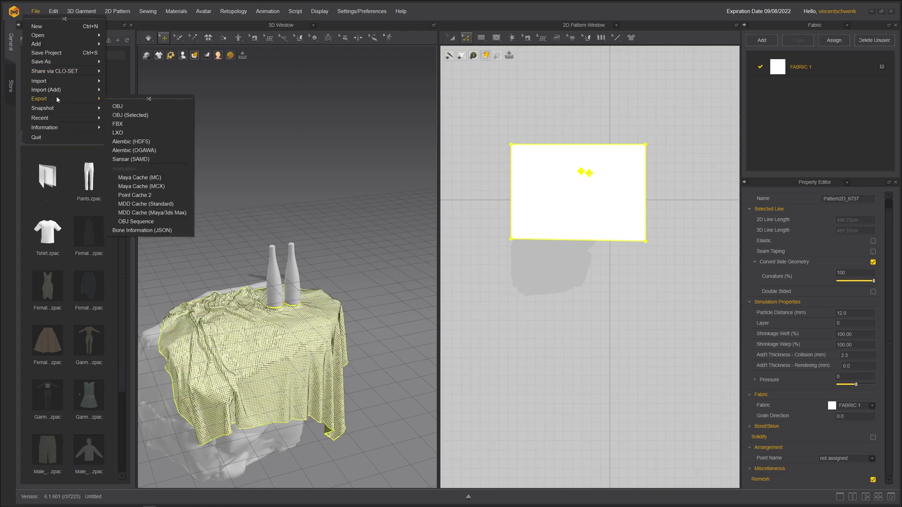
{"action": "left_click", "coordinate": [138, 126]}
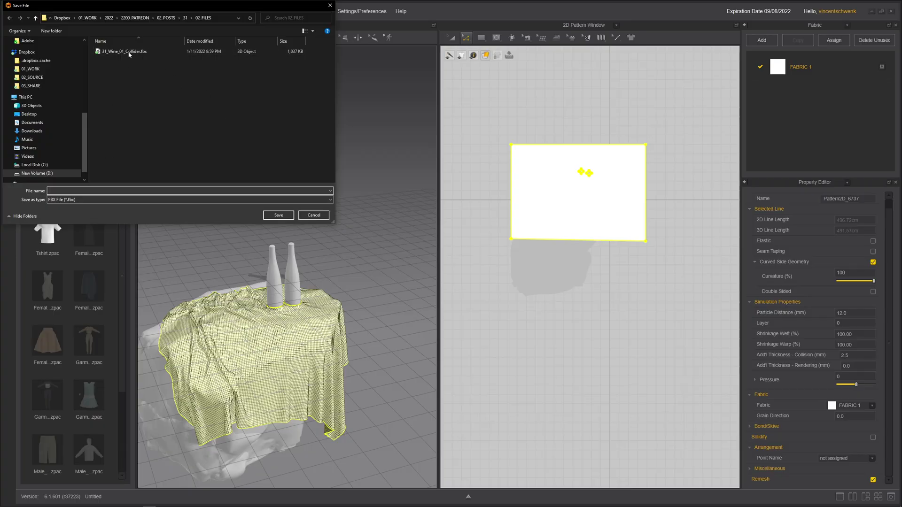
{"action": "left_click", "coordinate": [128, 51]}
{"action": "key", "text": "End"}
{"action": "key", "text": "Return"}
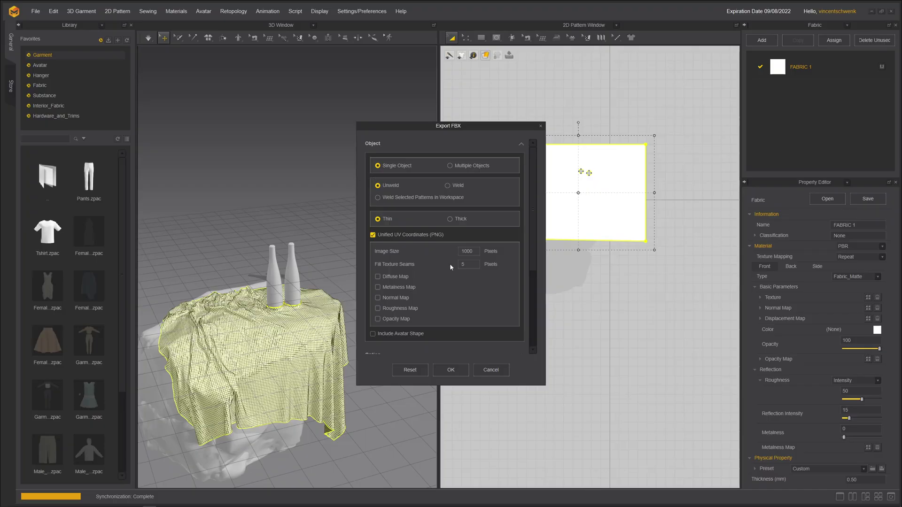
Step: Confirm FBX export as Single Object, Binary, 2020 SDK, cm (DAZ Studio) scale
{"action": "scroll", "coordinate": [543, 259], "scroll_direction": "down", "scroll_amount": 3}
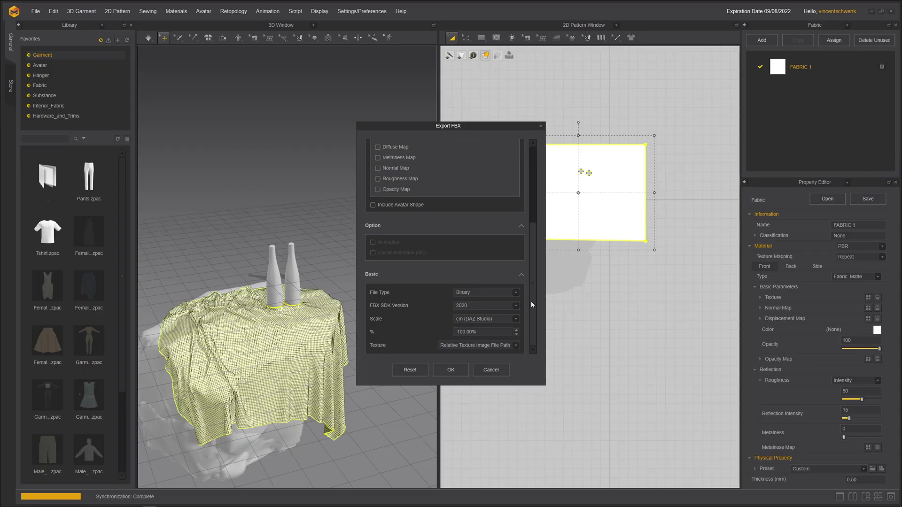
{"action": "scroll", "coordinate": [531, 301], "scroll_direction": "up", "scroll_amount": 5}
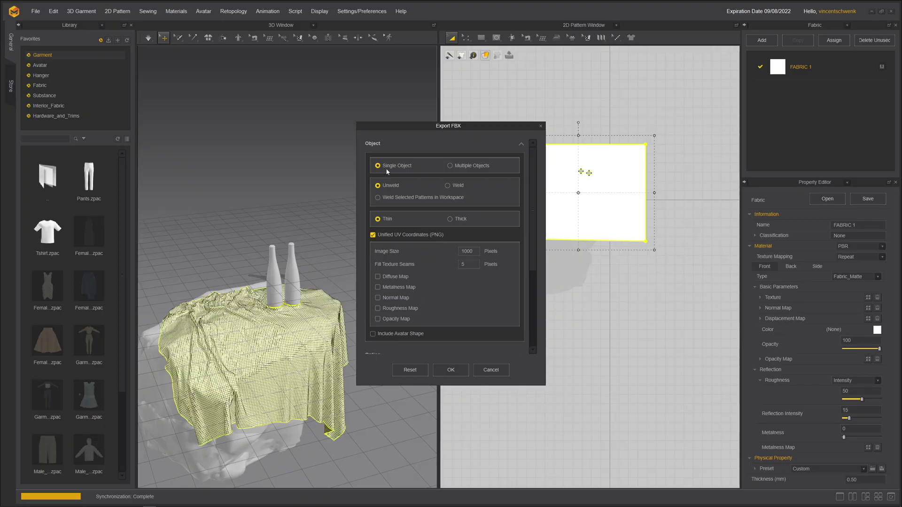
{"action": "left_click", "coordinate": [453, 370]}
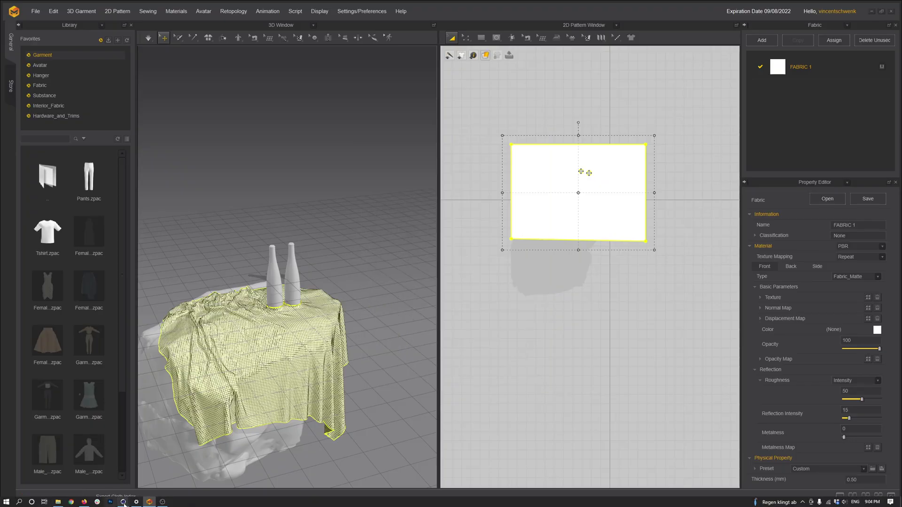
Step: Delete the old Connect cloth and collapse the CAM, ENVIRONMENT and LIGHT groups
{"action": "left_click", "coordinate": [872, 11]}
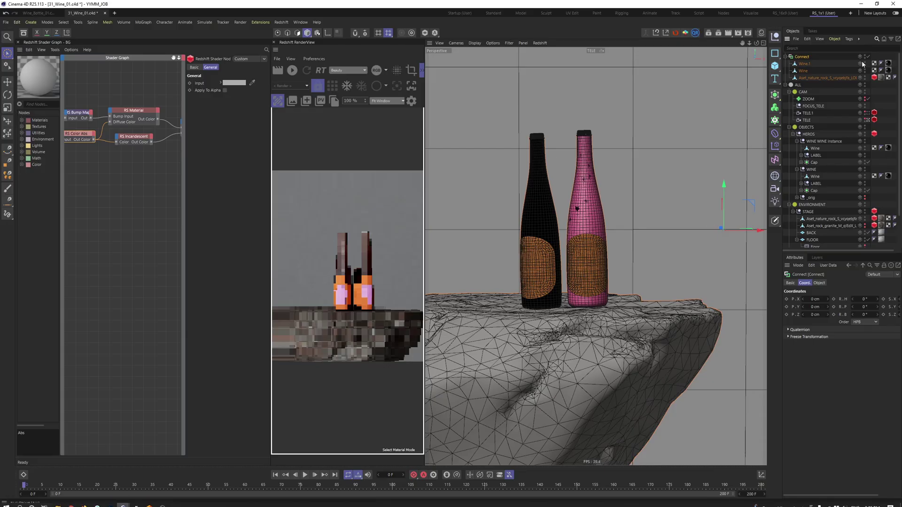
{"action": "left_click", "coordinate": [821, 60]}
{"action": "left_click", "coordinate": [807, 59]}
{"action": "key", "text": "Delete"}
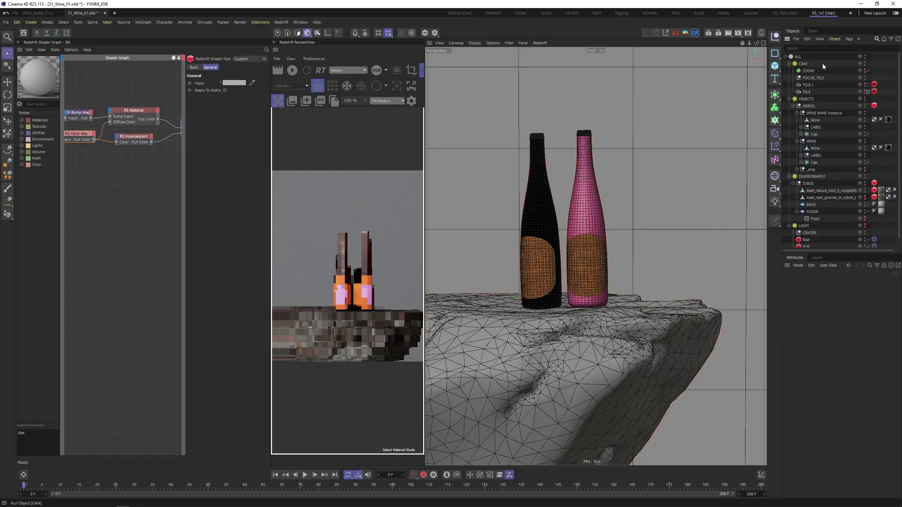
{"action": "left_click", "coordinate": [789, 64]}
{"action": "left_click", "coordinate": [789, 148]}
{"action": "left_click", "coordinate": [789, 156]}
Step: Merge 31_Wine_01_MARV.fbx into the scene and place it under HEROS
{"action": "key", "text": "ctrl+o"}
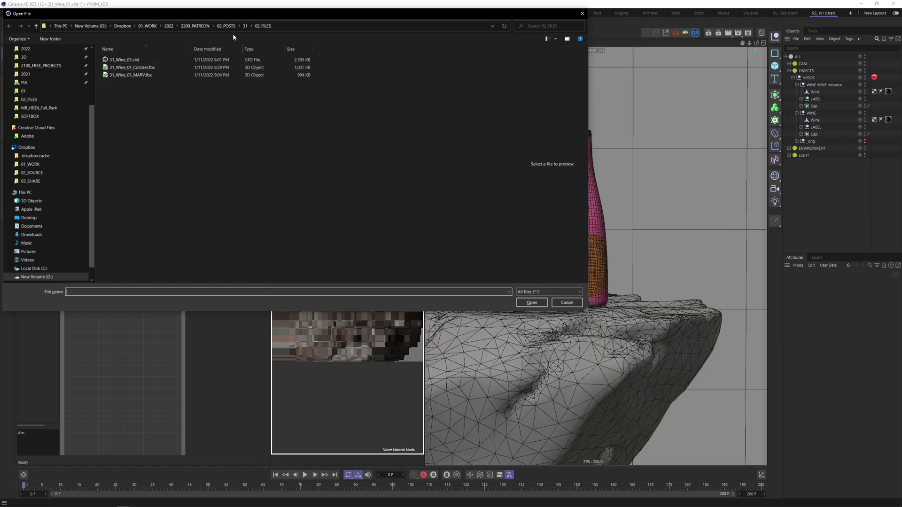
{"action": "left_click_drag", "start_coordinate": [270, 13], "coordinate": [416, 39]}
{"action": "left_click", "coordinate": [294, 101]}
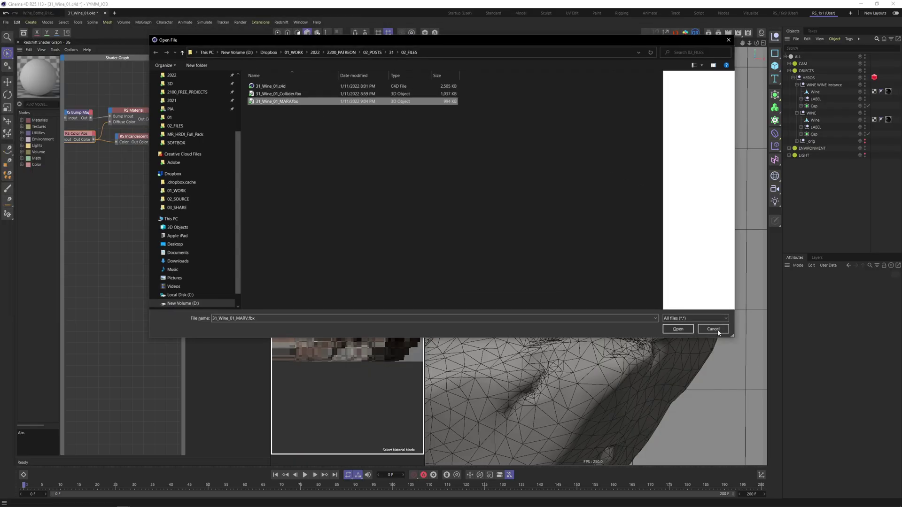
{"action": "left_click", "coordinate": [678, 329]}
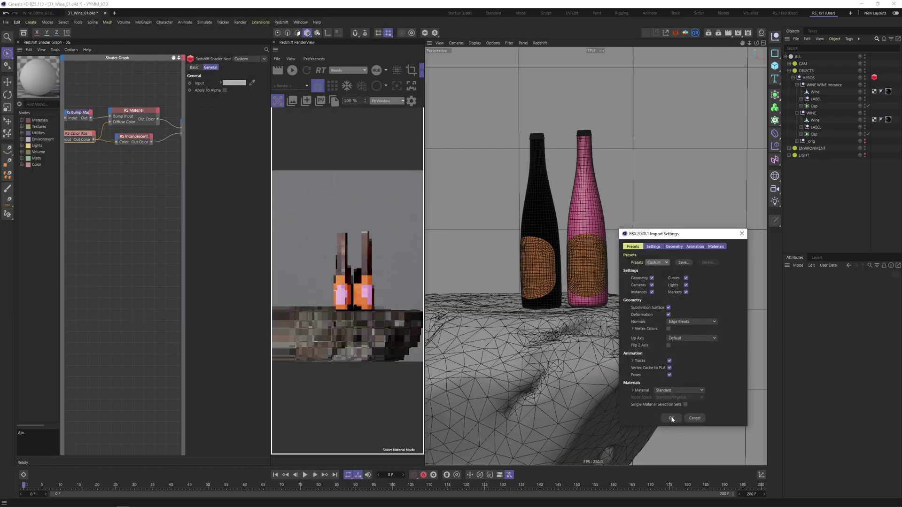
{"action": "left_click", "coordinate": [672, 418]}
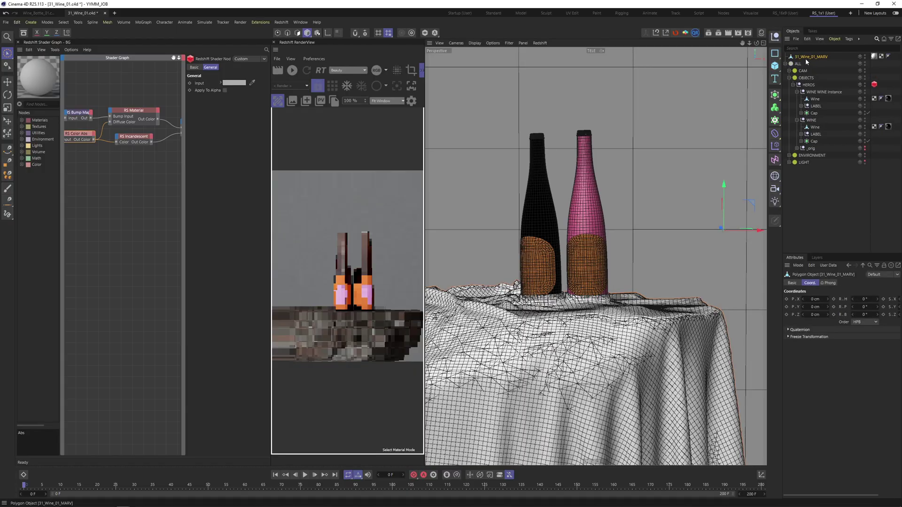
{"action": "left_click_drag", "start_coordinate": [805, 59], "coordinate": [811, 88]}
Step: Wrap the imported cloth in a Cloth Surface object
{"action": "key", "text": "shift+c"}
{"action": "type", "text": "co"}
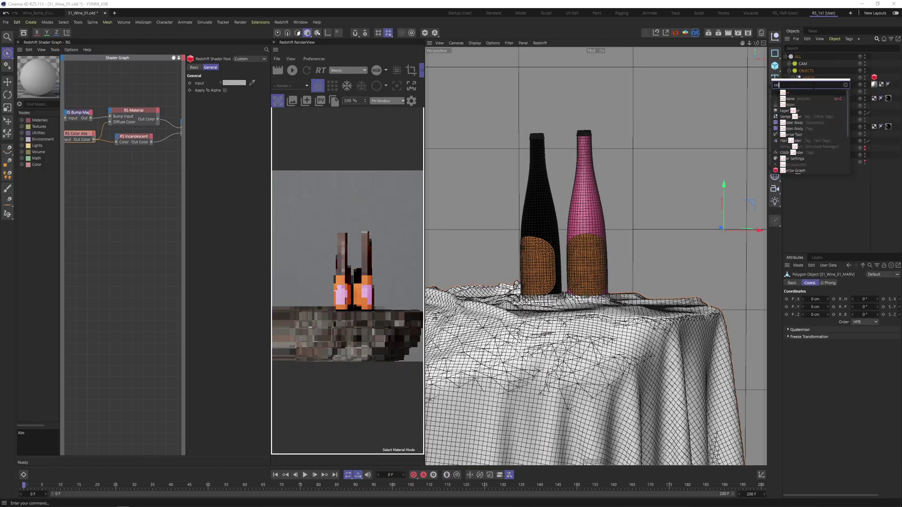
{"action": "type", "text": "lo"}
{"action": "key", "text": "alt+Return"}
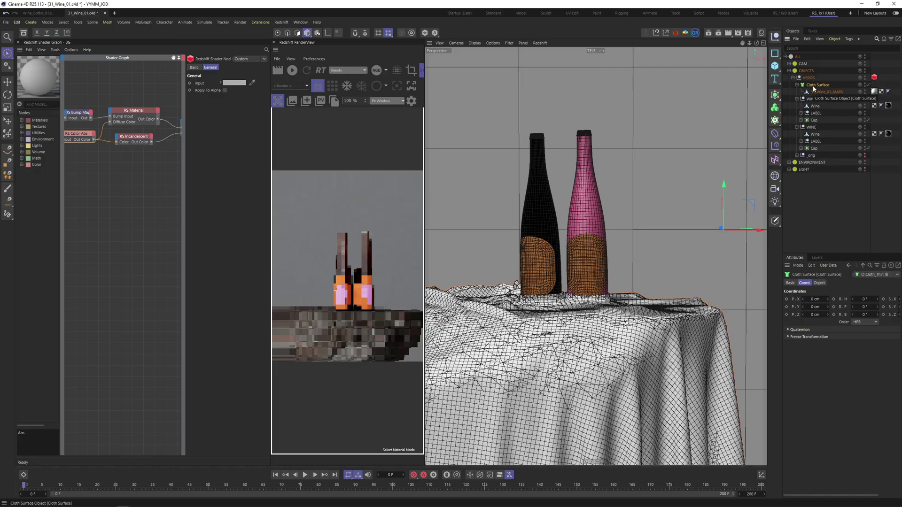
Step: Bring up the 11_RS material from the Wine_Bottle_01 project in the Material Manager
{"action": "left_click", "coordinate": [819, 282]}
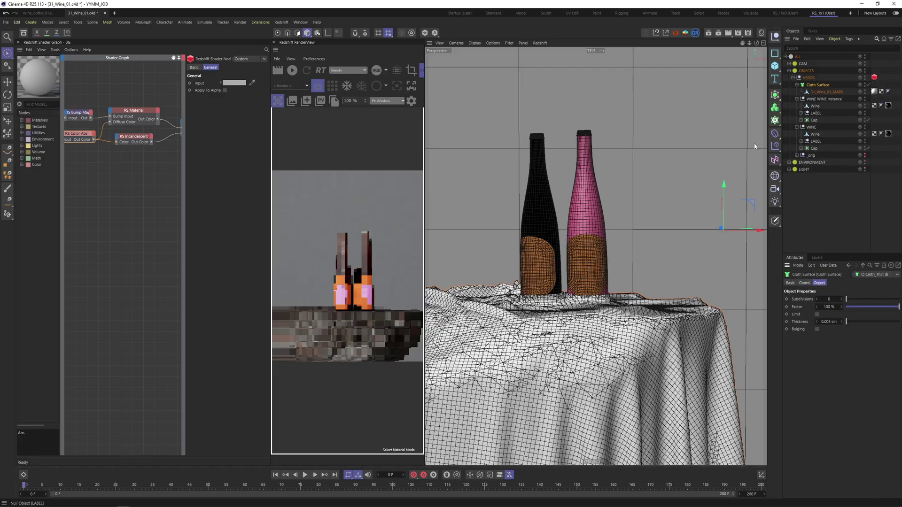
{"action": "left_click", "coordinate": [762, 33]}
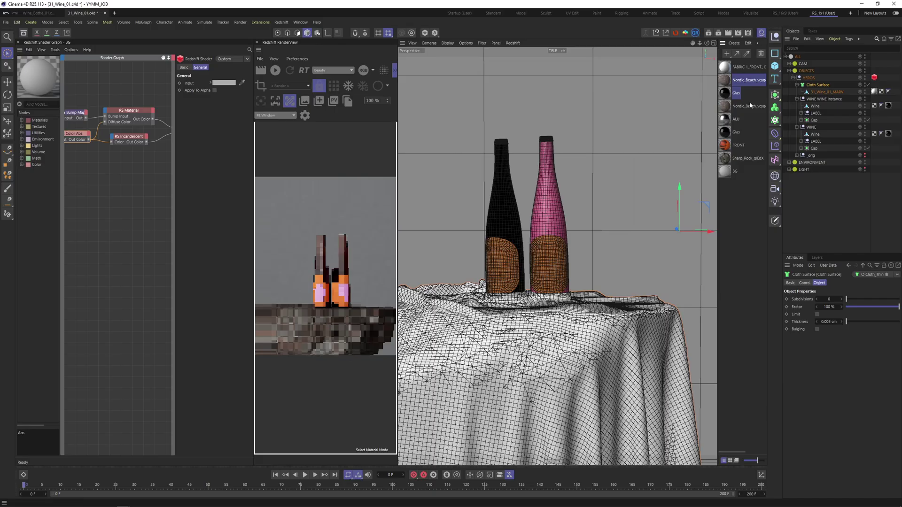
{"action": "left_click", "coordinate": [748, 202]}
{"action": "key", "text": "v"}
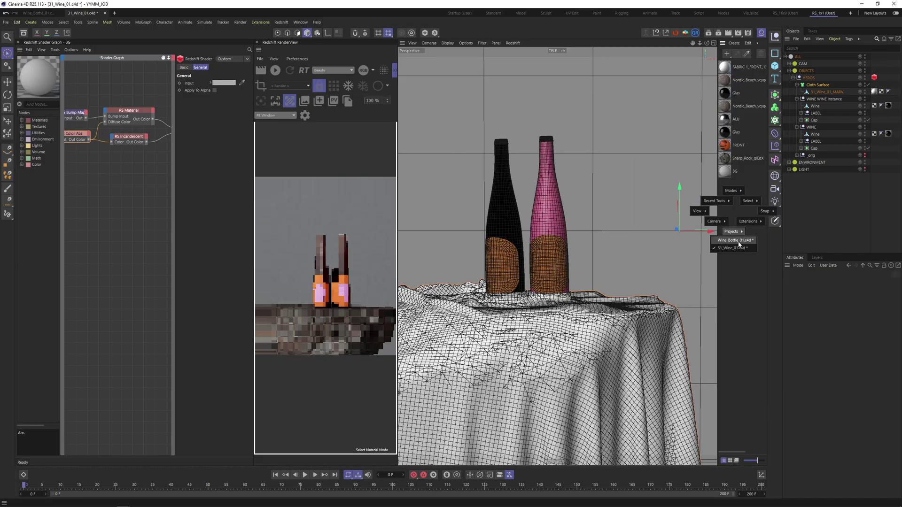
{"action": "left_click", "coordinate": [738, 242]}
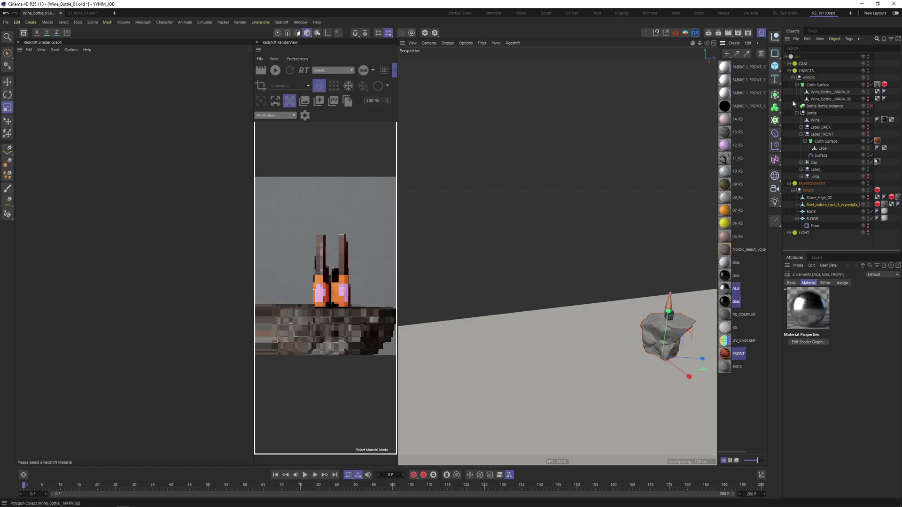
Step: Assign 11_RS to the Cloth Surface and save the project
{"action": "left_click", "coordinate": [877, 85]}
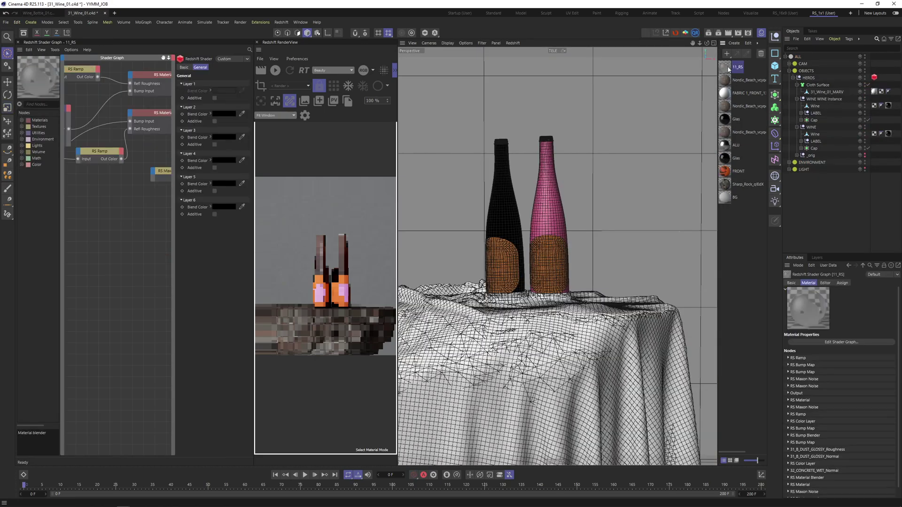
{"action": "left_click_drag", "start_coordinate": [728, 69], "coordinate": [821, 86]}
{"action": "key", "text": "ctrl+s"}
{"action": "left_click_drag", "start_coordinate": [397, 214], "coordinate": [629, 207]}
{"action": "left_click", "coordinate": [762, 33]}
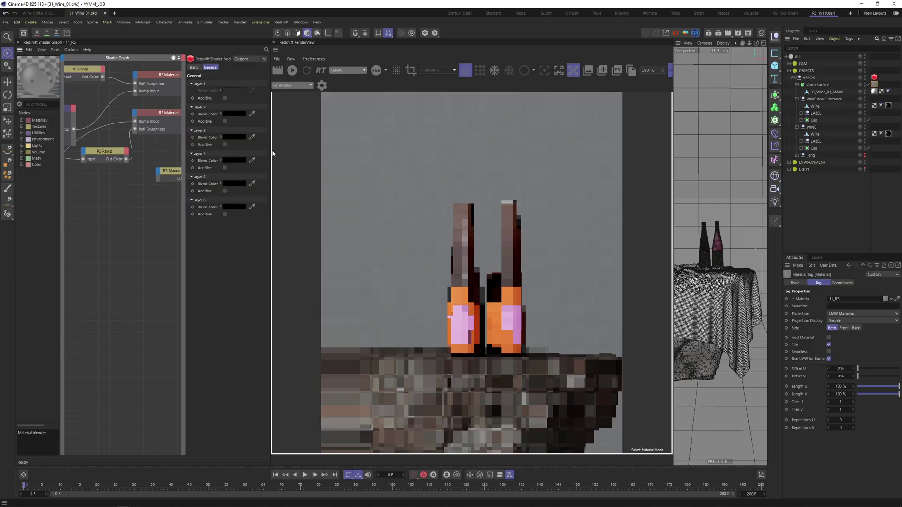
Step: Widen the shader graph and start the interactive Redshift render preview
{"action": "left_click_drag", "start_coordinate": [269, 150], "coordinate": [486, 68]}
{"action": "left_click", "coordinate": [505, 70]}
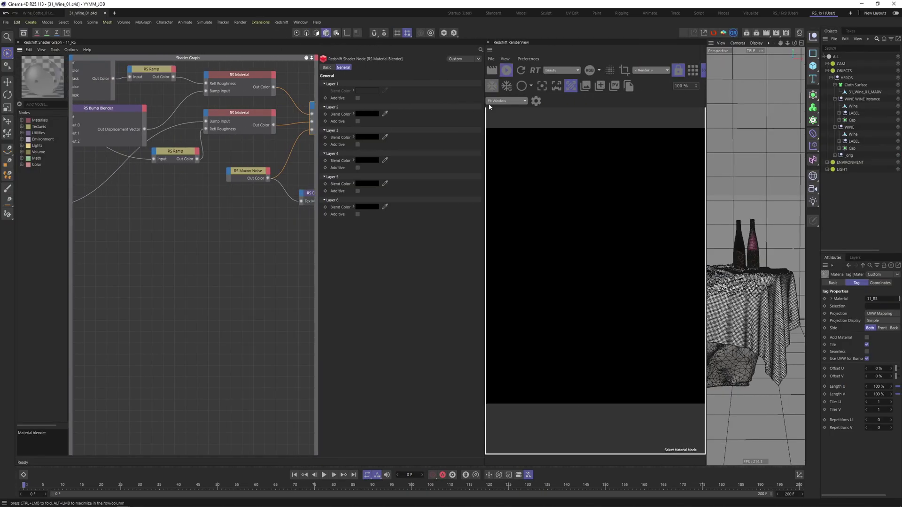
{"action": "left_click_drag", "start_coordinate": [453, 145], "coordinate": [433, 151]}
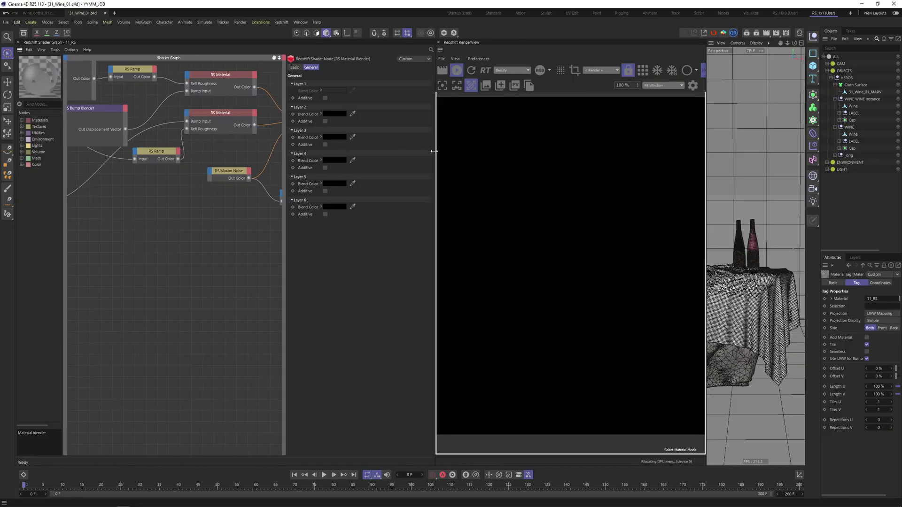
{"action": "scroll", "coordinate": [112, 164], "scroll_direction": "down", "scroll_amount": 3}
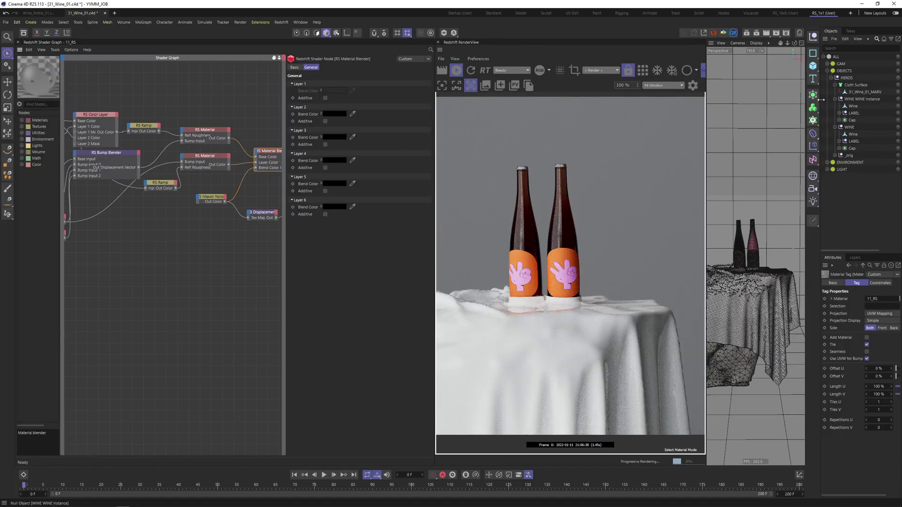
Step: Delete the extra material tag from the cloth mesh
{"action": "left_click_drag", "start_coordinate": [820, 100], "coordinate": [895, 94]}
{"action": "left_click", "coordinate": [895, 93]}
{"action": "key", "text": "Delete"}
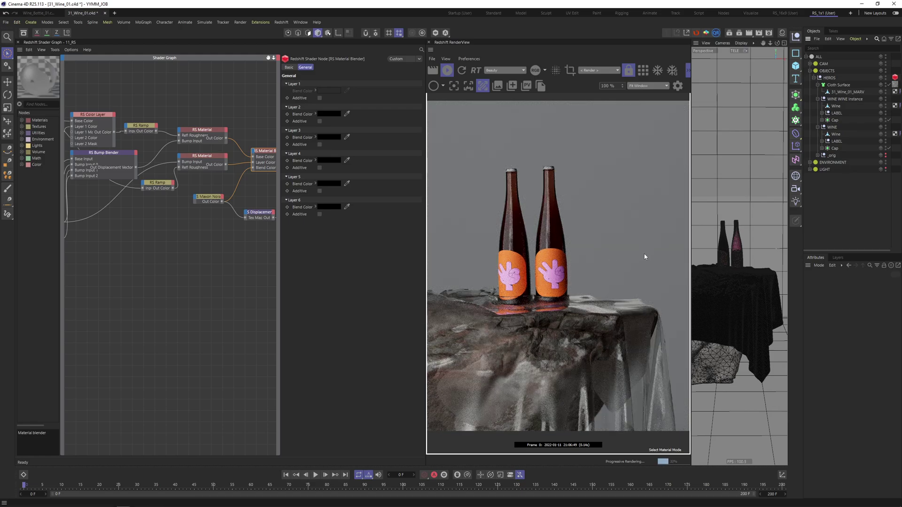
Step: Dolly the TELE camera back, raising its focus distance to about 351.9
{"action": "left_click", "coordinate": [809, 63]}
{"action": "left_click", "coordinate": [827, 92]}
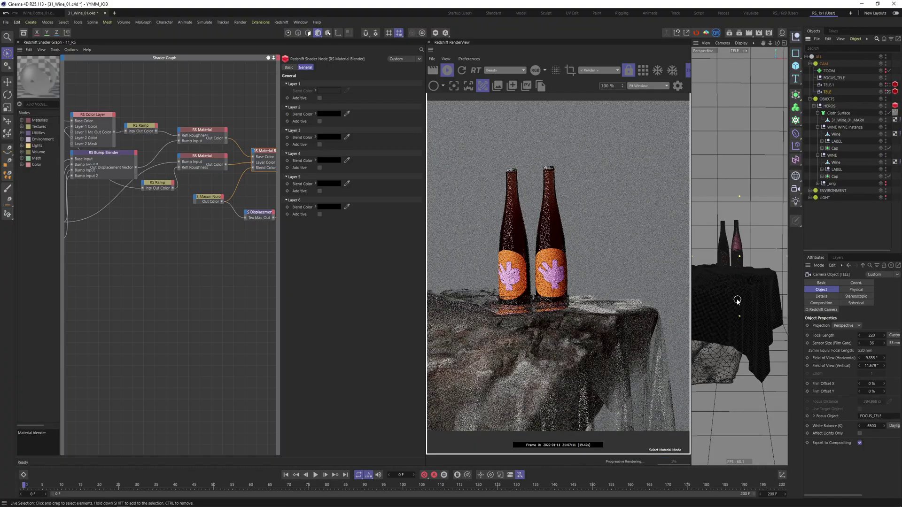
{"action": "scroll", "coordinate": [738, 292], "scroll_direction": "up", "scroll_amount": 3}
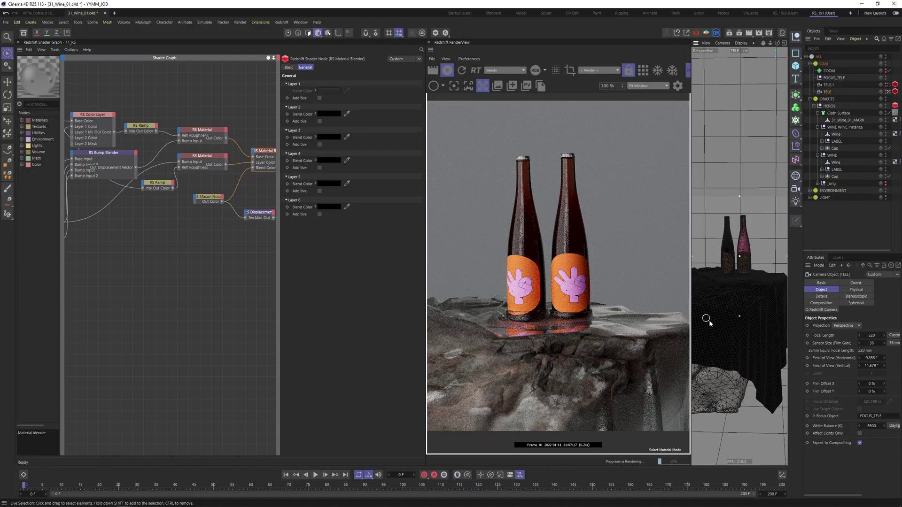
{"action": "scroll", "coordinate": [739, 277], "scroll_direction": "down", "scroll_amount": 1}
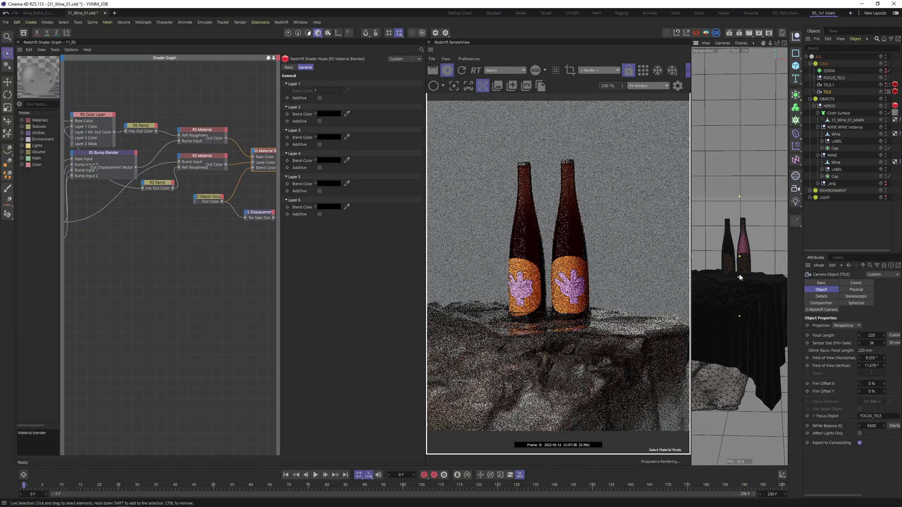
{"action": "scroll", "coordinate": [739, 278], "scroll_direction": "down", "scroll_amount": 2}
Step: Set the tinted glass RS Material's IOR to 1.3
{"action": "left_click", "coordinate": [203, 198]}
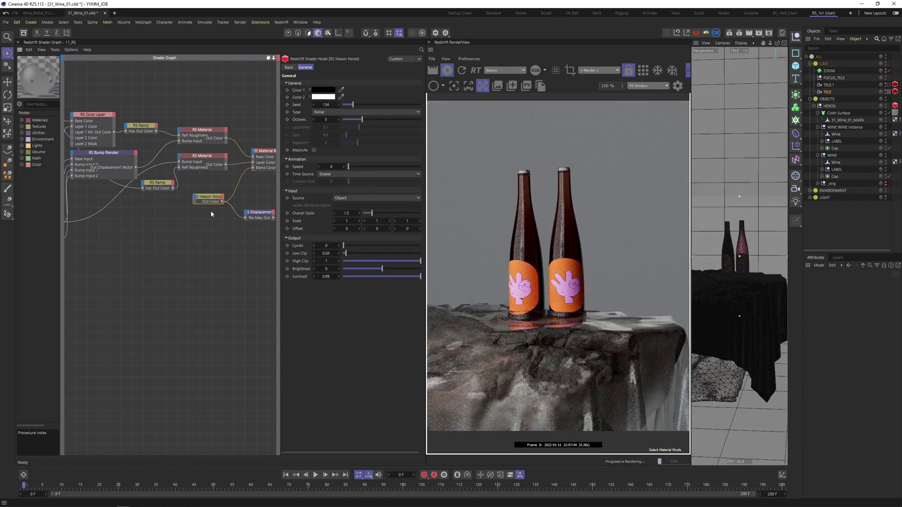
{"action": "left_click", "coordinate": [200, 138]}
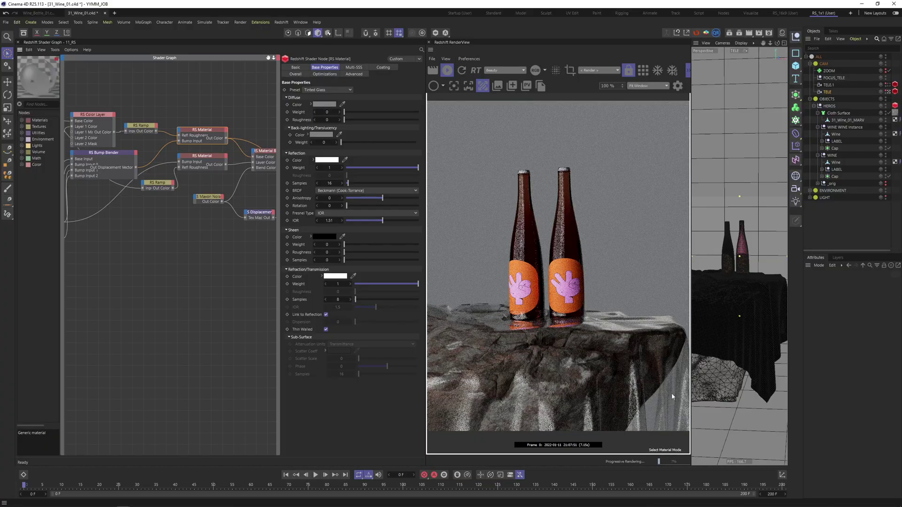
{"action": "double_click", "coordinate": [327, 221]}
{"action": "type", "text": "1,3"}
{"action": "key", "text": "Return"}
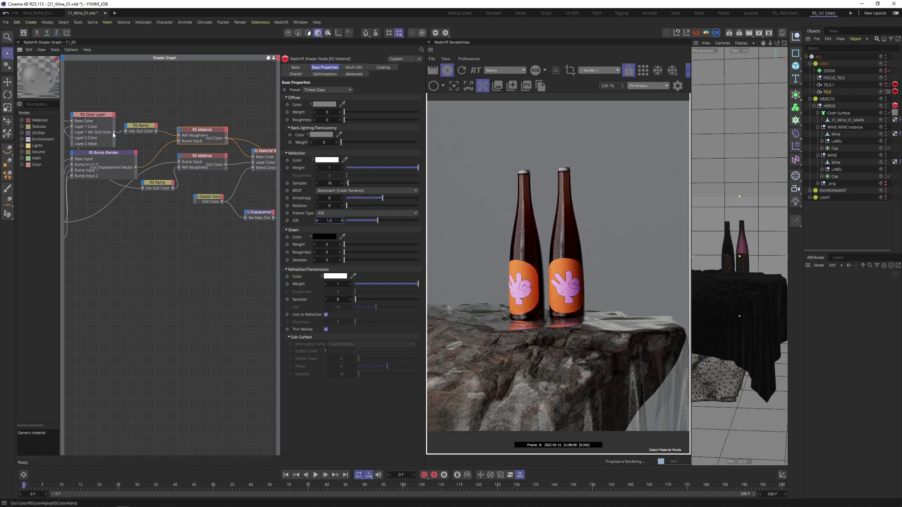
Step: Drag the RS Ramp's dark knot fully left to 0%
{"action": "left_click", "coordinate": [135, 108]}
{"action": "middle_click_drag", "start_coordinate": [136, 108], "coordinate": [210, 108]}
{"action": "left_click", "coordinate": [175, 131]}
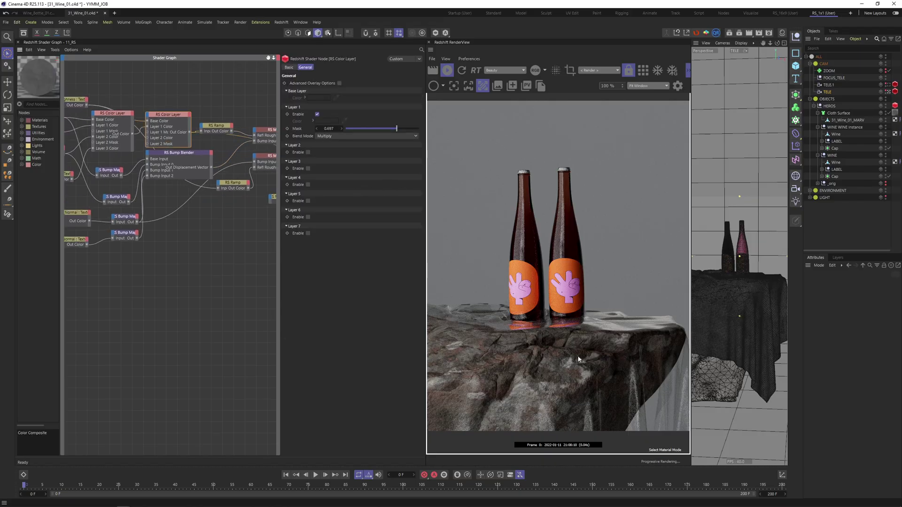
{"action": "left_click", "coordinate": [219, 134]}
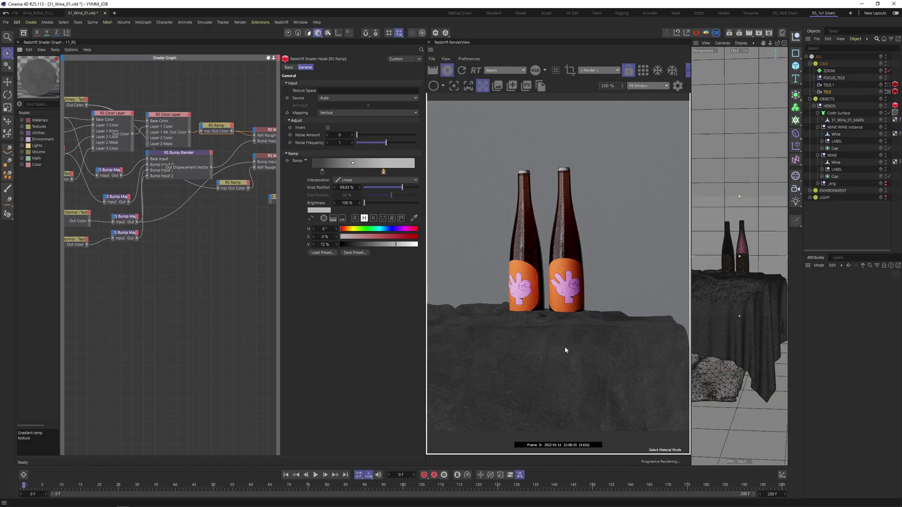
{"action": "left_click", "coordinate": [223, 103]}
{"action": "middle_click_drag", "start_coordinate": [276, 277], "coordinate": [216, 274]}
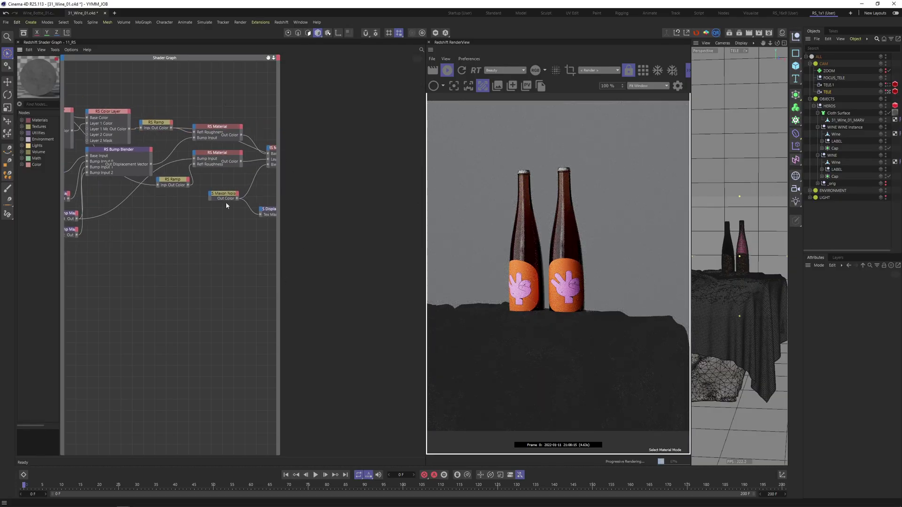
{"action": "left_click_drag", "start_coordinate": [216, 176], "coordinate": [208, 154]}
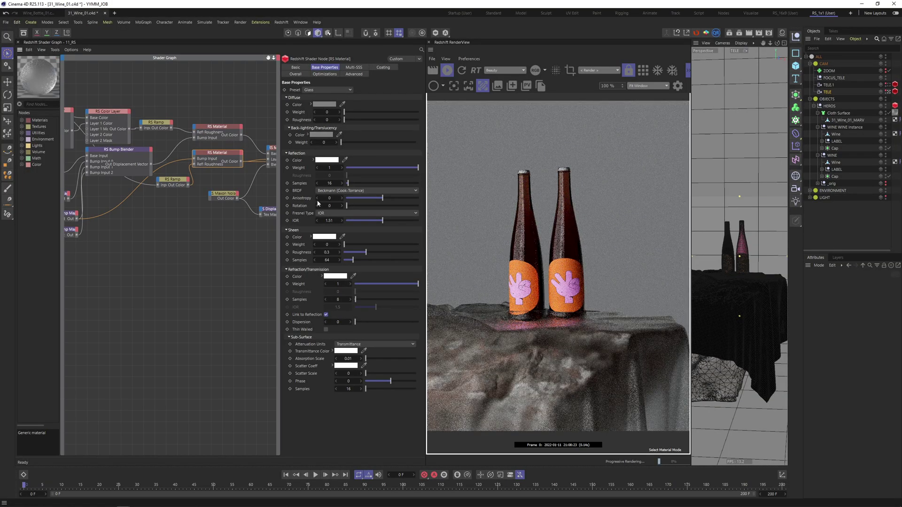
{"action": "left_click", "coordinate": [174, 179]}
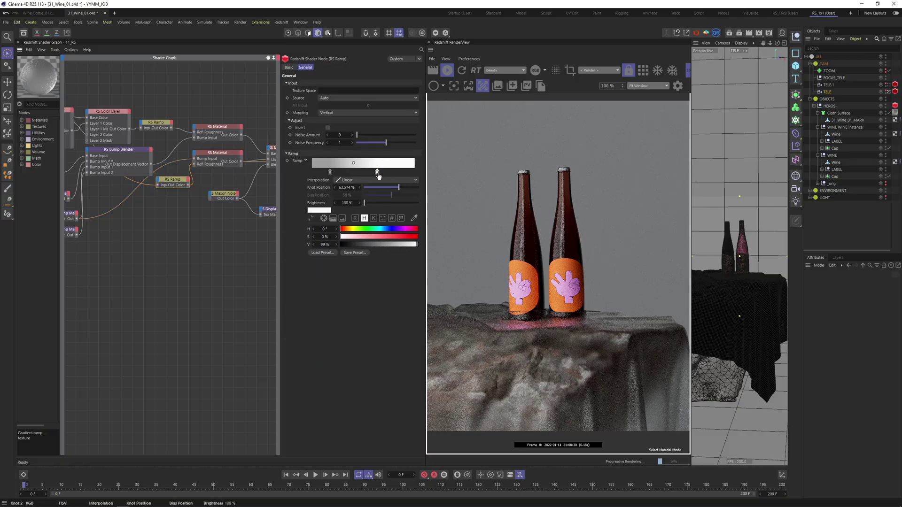
{"action": "left_click", "coordinate": [376, 172]}
{"action": "left_click_drag", "start_coordinate": [327, 173], "coordinate": [313, 172]}
Step: Show the Cloth Surface's Redshift Object tag settings
{"action": "left_click", "coordinate": [795, 122]}
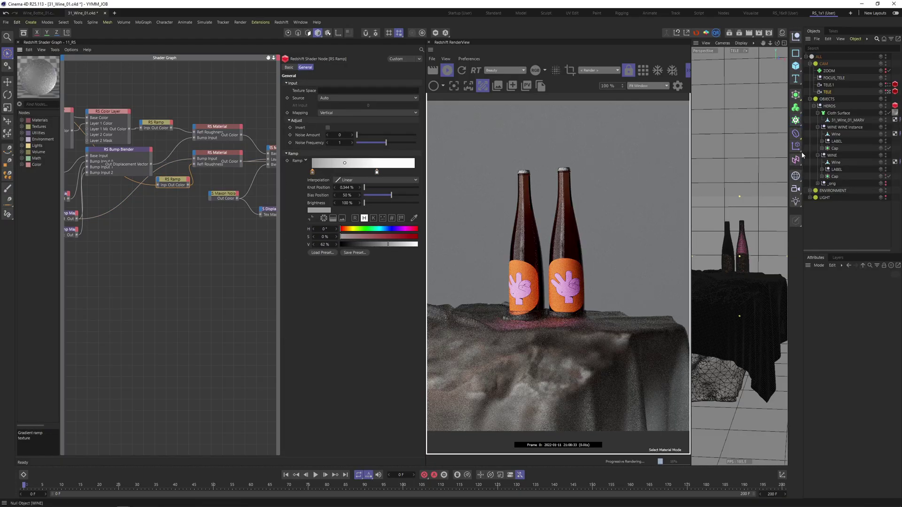
{"action": "left_click_drag", "start_coordinate": [803, 152], "coordinate": [785, 152]}
{"action": "left_click", "coordinate": [883, 112]}
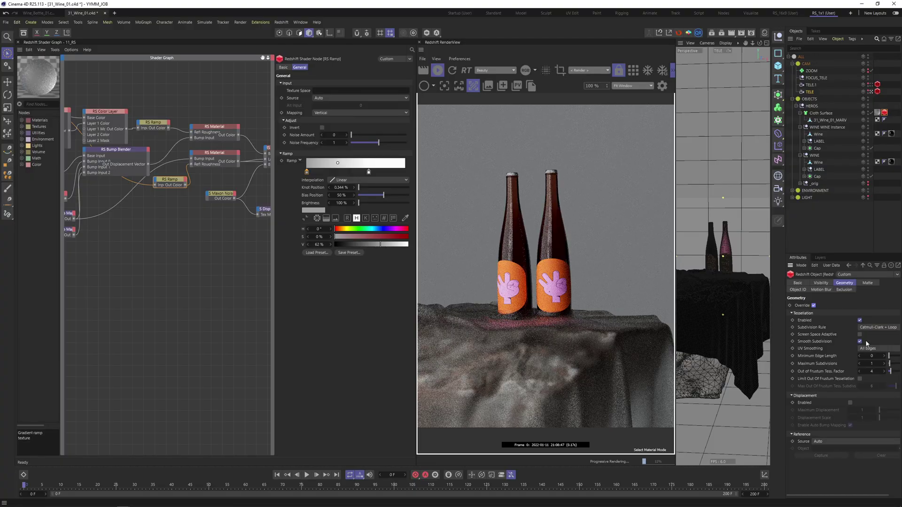
Step: Turn on Displacement Enabled in the cloth's Redshift Object tag
{"action": "left_click", "coordinate": [850, 402]}
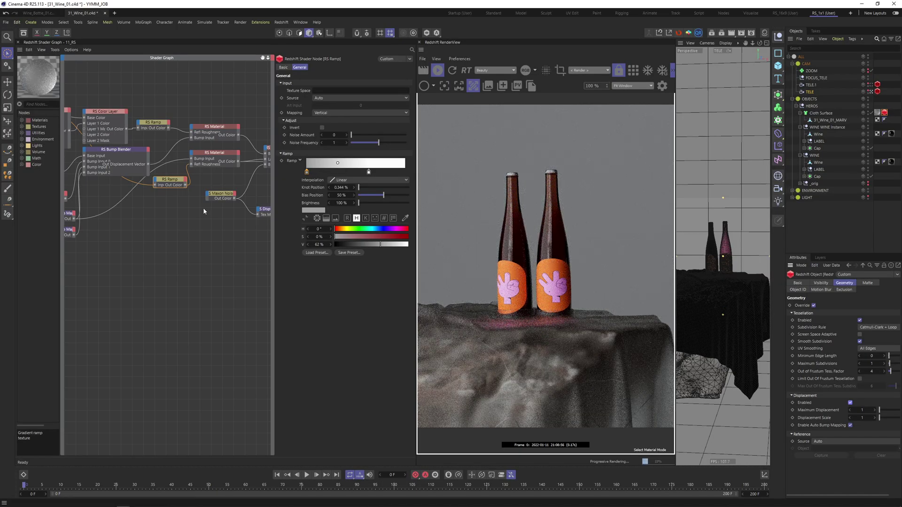
{"action": "left_click", "coordinate": [219, 196]}
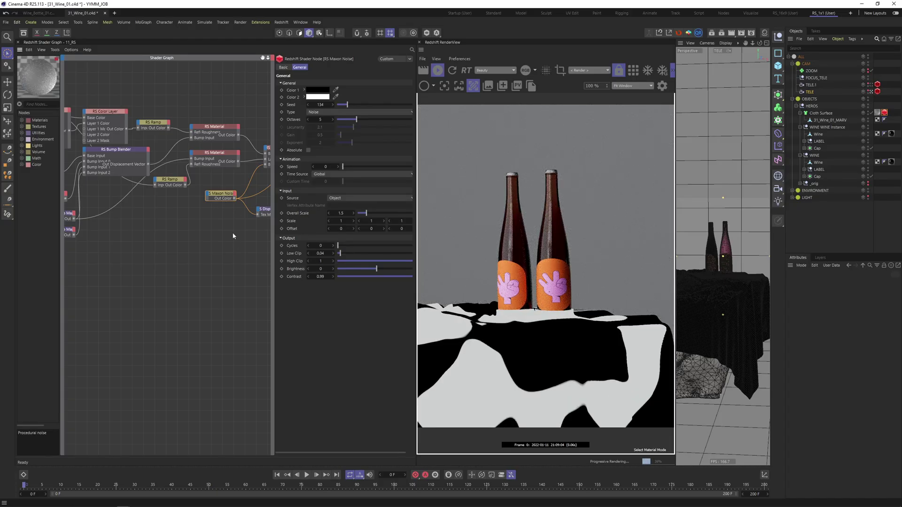
{"action": "left_click_drag", "start_coordinate": [221, 212], "coordinate": [192, 219]}
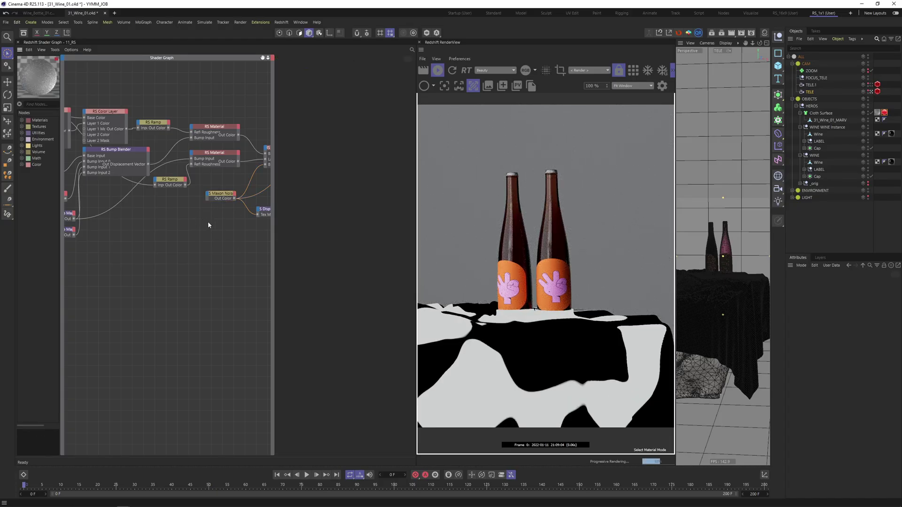
{"action": "middle_click_drag", "start_coordinate": [208, 222], "coordinate": [172, 234]}
Step: Change the Maxon Noise seed to 136
{"action": "left_click", "coordinate": [185, 207]}
{"action": "double_click", "coordinate": [318, 106]}
{"action": "type", "text": "136"}
{"action": "key", "text": "Return"}
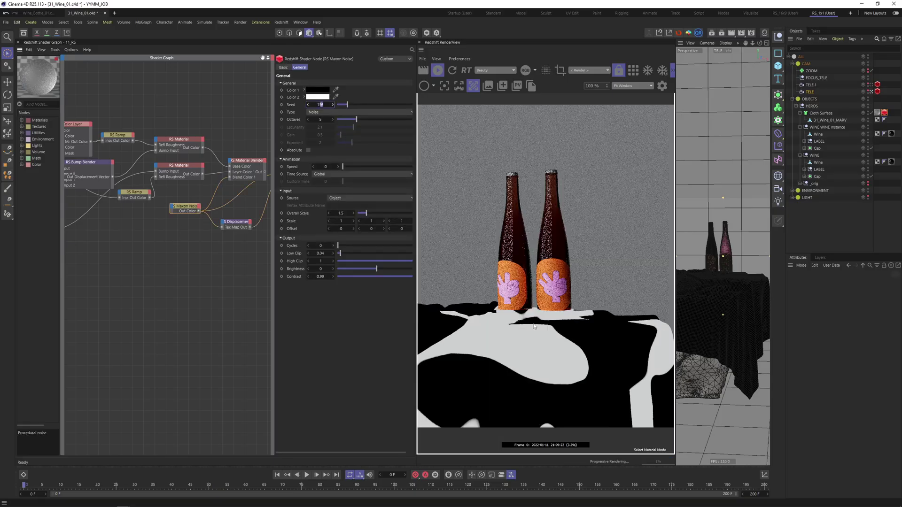
{"action": "left_click", "coordinate": [248, 170]}
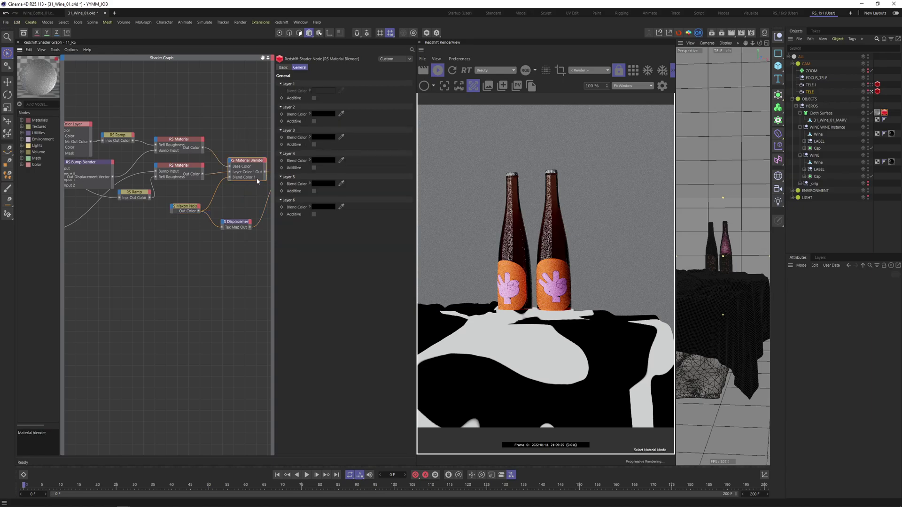
{"action": "left_click", "coordinate": [180, 169]}
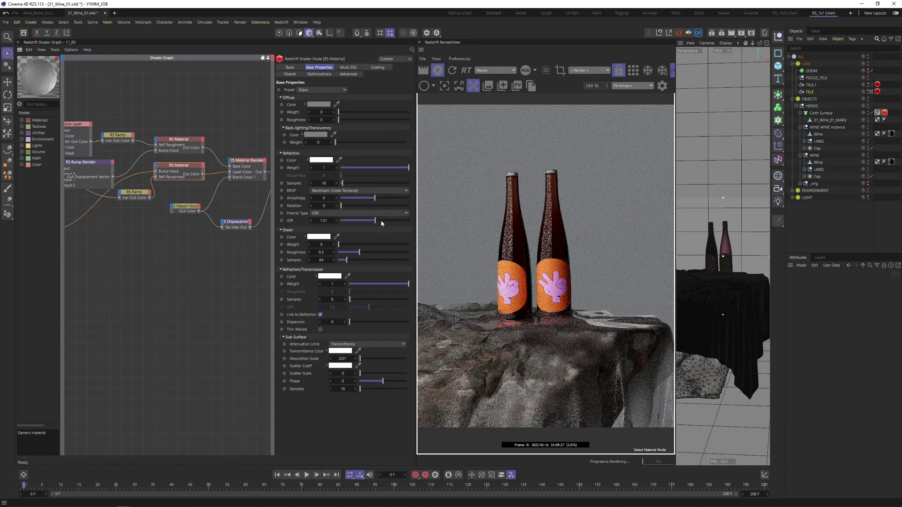
Step: Move the ramp's white knot to about 54% and set RS Displacement Scale to 0.2
{"action": "left_click", "coordinate": [135, 193]}
{"action": "left_click_drag", "start_coordinate": [370, 172], "coordinate": [359, 173]}
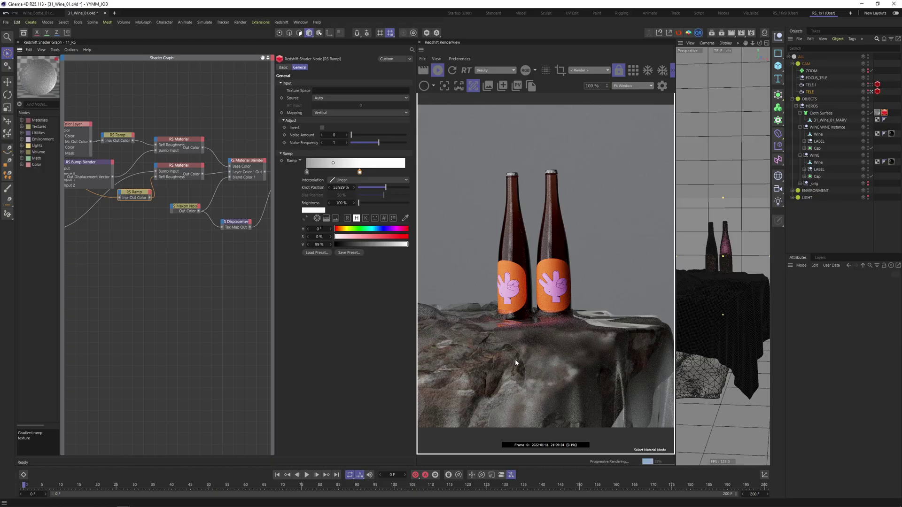
{"action": "left_click", "coordinate": [239, 228]}
{"action": "left_click", "coordinate": [326, 90]}
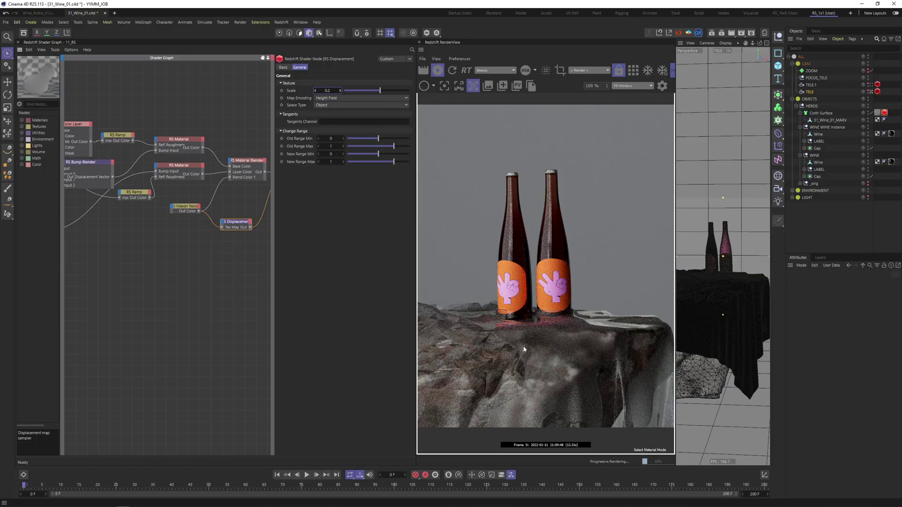
Step: Enable Override and Enabled in the TELE camera's Redshift Bokeh settings
{"action": "left_click", "coordinate": [877, 91]}
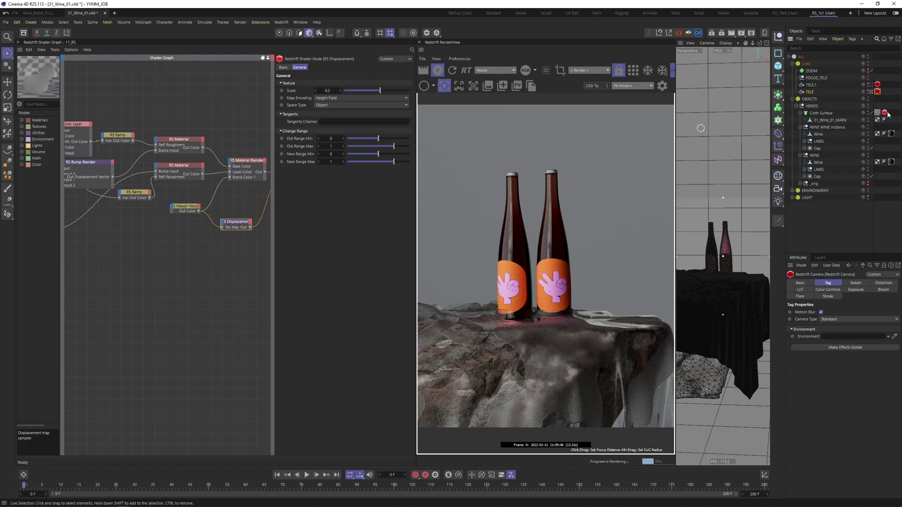
{"action": "left_click", "coordinate": [855, 283]}
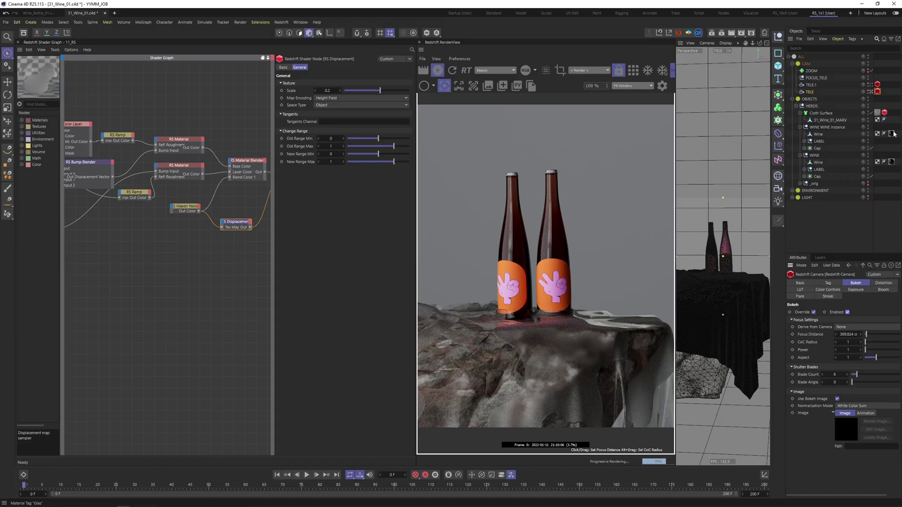
Step: Open the rock's Nordic_Beach material graph from the ENVIRONMENT group
{"action": "left_click", "coordinate": [792, 191]}
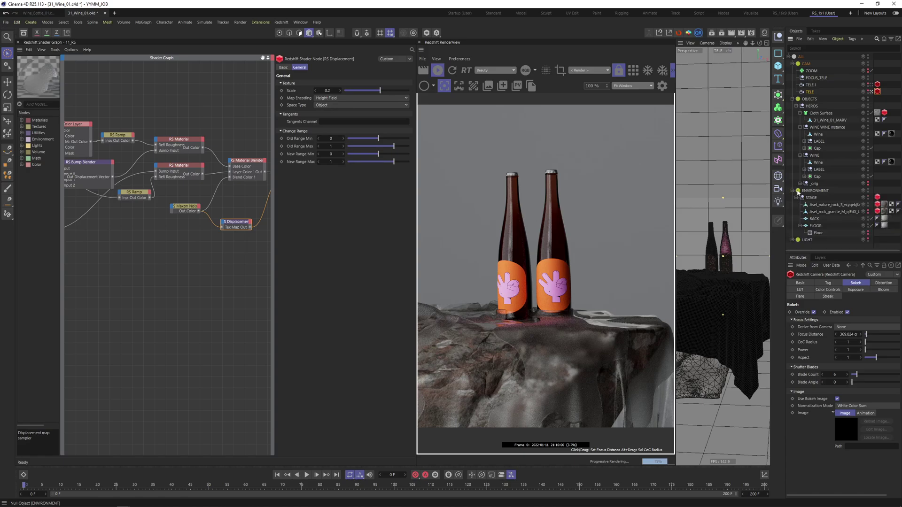
{"action": "double_click", "coordinate": [884, 207]}
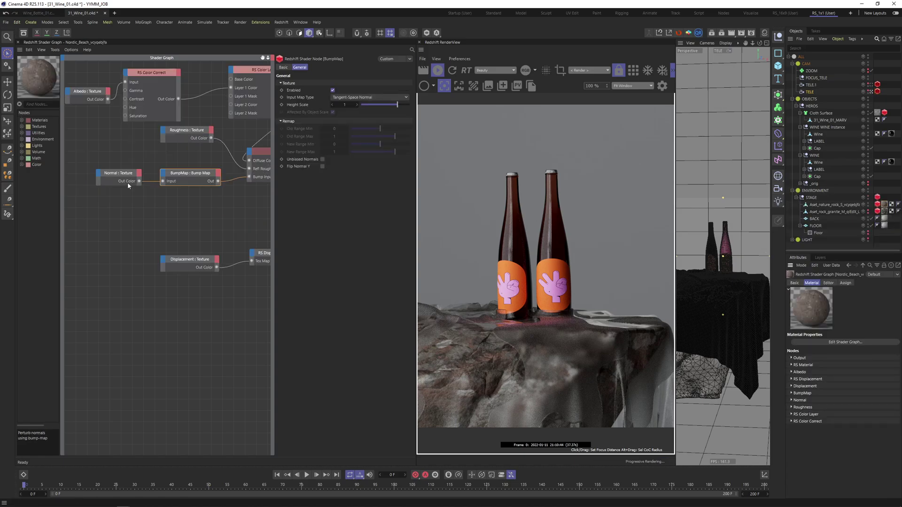
{"action": "middle_click_drag", "start_coordinate": [196, 113], "coordinate": [152, 130]}
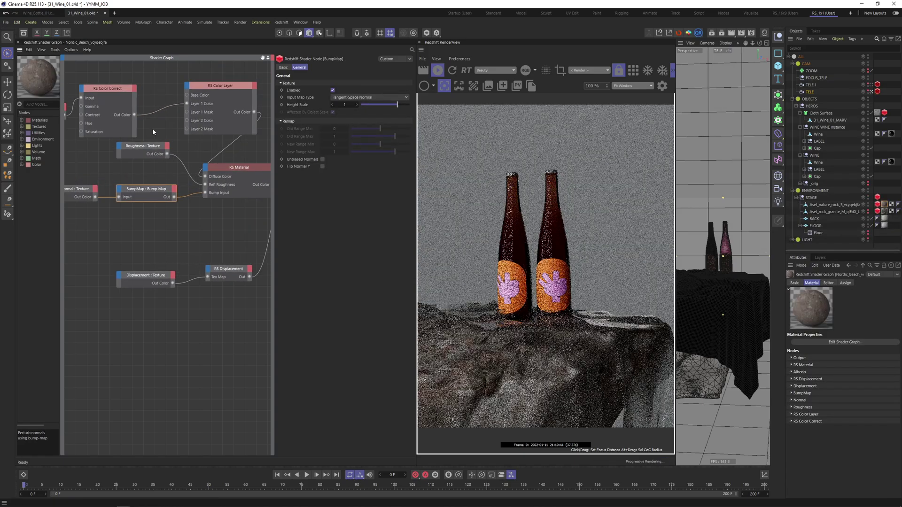
Step: Darken the rock's base layer colour to 35% value, trying Layer 1 masks 0.089 and 0.713
{"action": "left_click_drag", "start_coordinate": [220, 90], "coordinate": [199, 85]}
{"action": "left_click_drag", "start_coordinate": [356, 129], "coordinate": [345, 128]}
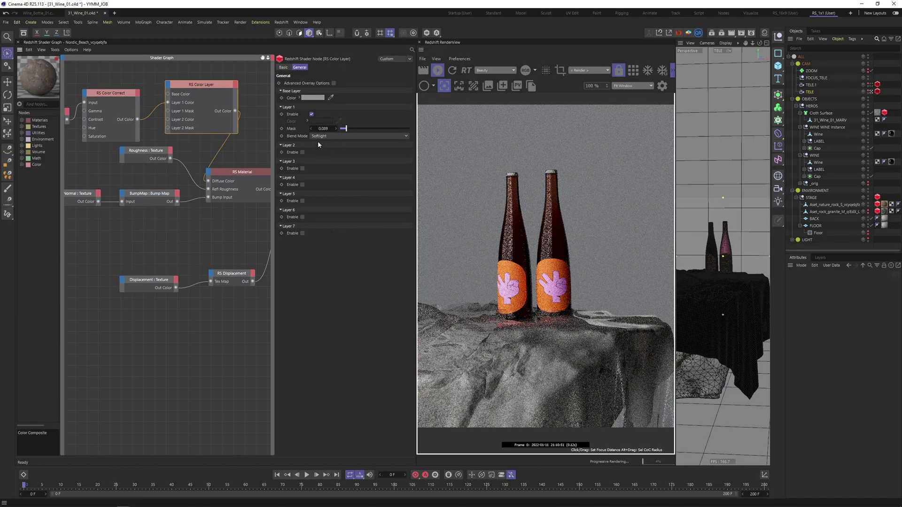
{"action": "left_click", "coordinate": [312, 97]}
{"action": "left_click", "coordinate": [349, 181]}
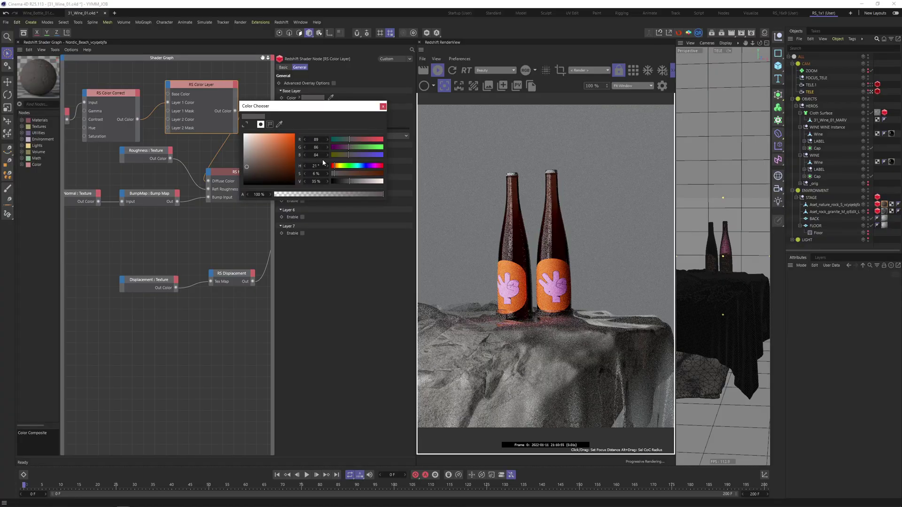
{"action": "double_click", "coordinate": [316, 174]}
{"action": "type", "text": "2"}
{"action": "left_click", "coordinate": [383, 107]}
{"action": "left_click_drag", "start_coordinate": [354, 129], "coordinate": [390, 134]}
Step: Check the Albedo texture, then lower the RS Color Layer's Layer 1 mask to 0.378
{"action": "left_click", "coordinate": [109, 86]}
{"action": "middle_click_drag", "start_coordinate": [109, 86], "coordinate": [173, 90]}
{"action": "left_click_drag", "start_coordinate": [122, 91], "coordinate": [127, 129]}
{"action": "left_click", "coordinate": [178, 112]}
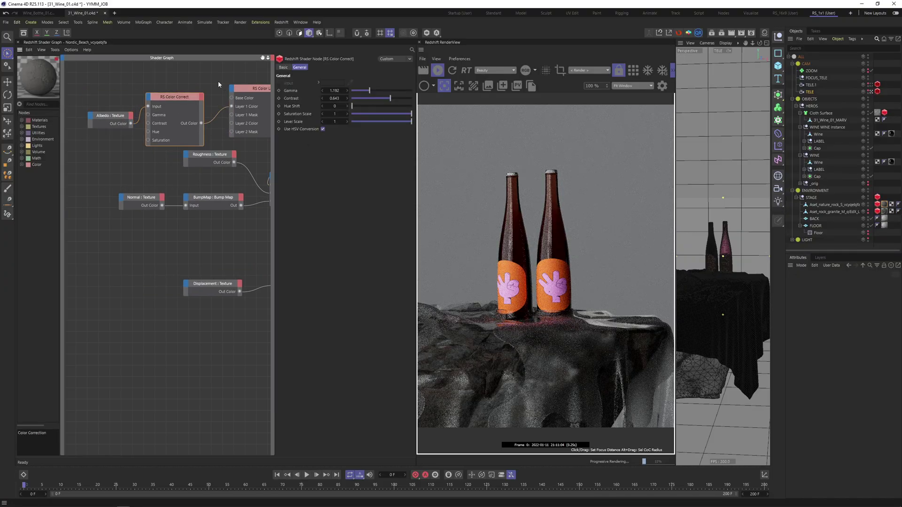
{"action": "left_click", "coordinate": [254, 104]}
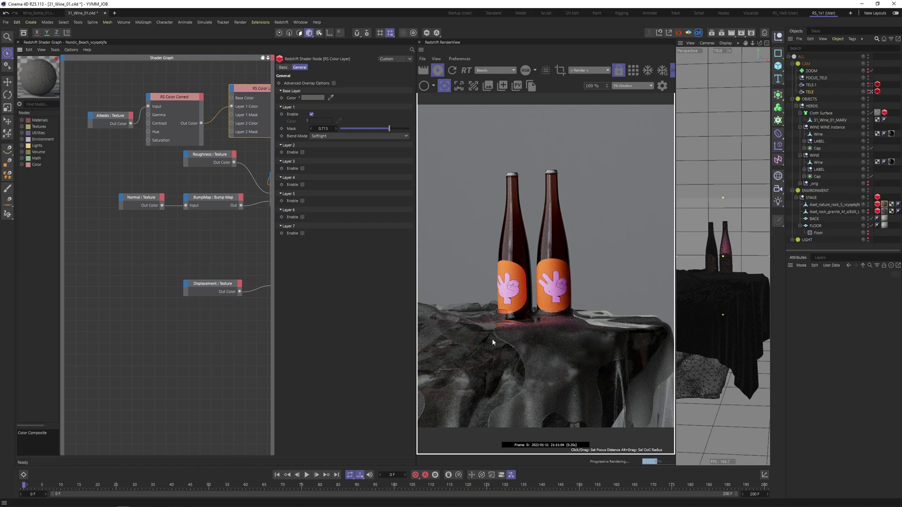
{"action": "left_click", "coordinate": [366, 129]}
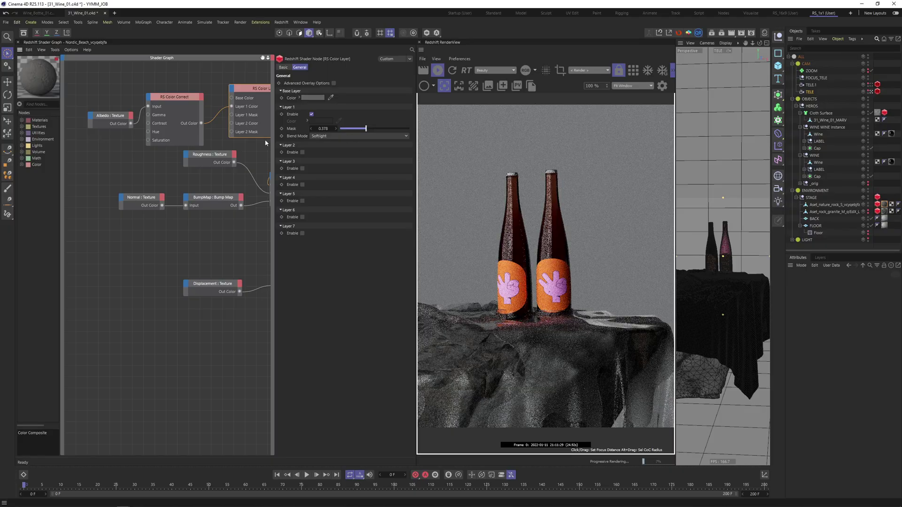
{"action": "left_click", "coordinate": [211, 82]}
{"action": "middle_click_drag", "start_coordinate": [212, 82], "coordinate": [154, 98]}
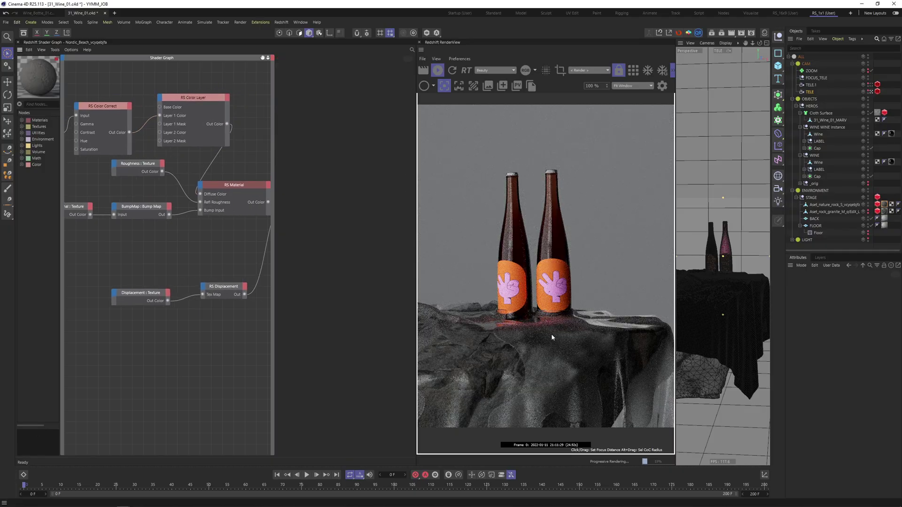
{"action": "mouse_move", "coordinate": [722, 273]}
{"action": "left_mouse_down", "text": "alt"}
{"action": "mouse_move", "coordinate": [723, 263]}
{"action": "mouse_move", "coordinate": [720, 278]}
{"action": "left_mouse_up", "text": "alt"}
Step: Delete the material tag from the FLOOR object
{"action": "left_click", "coordinate": [762, 366]}
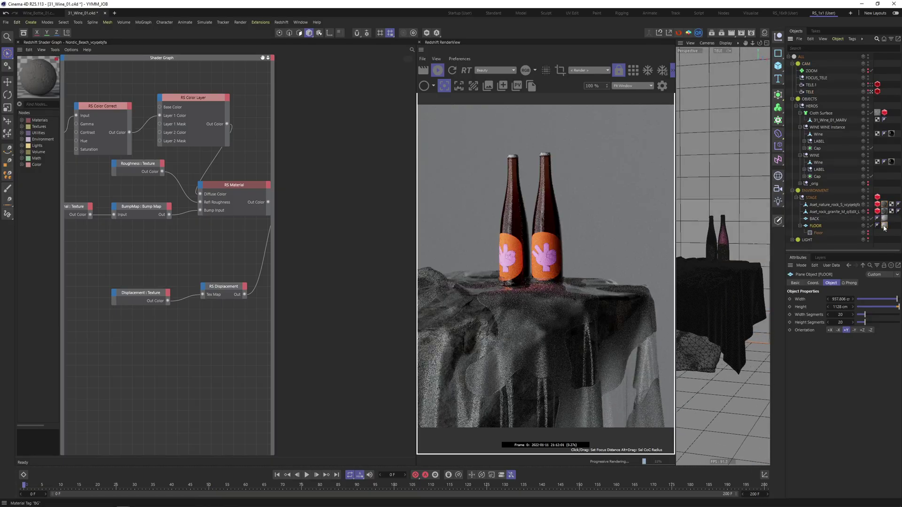
{"action": "left_click", "coordinate": [884, 226]}
{"action": "key", "text": "Delete"}
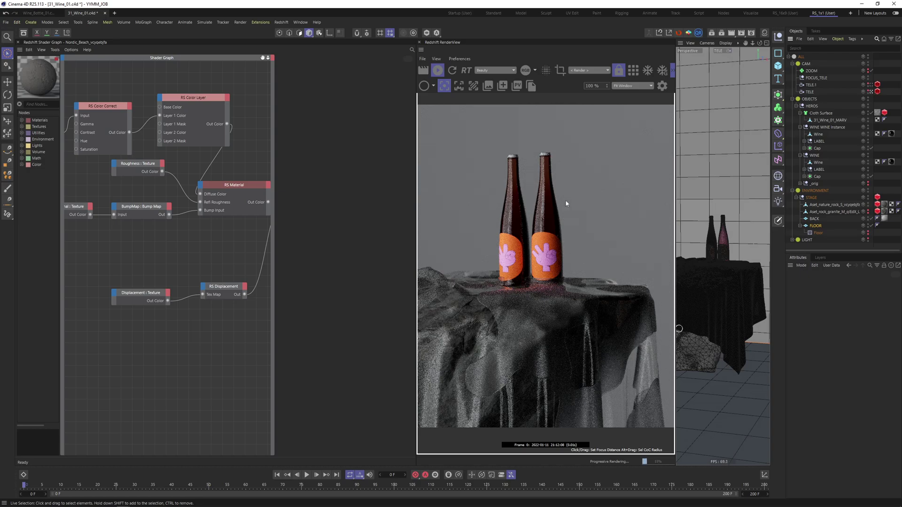
{"action": "scroll", "coordinate": [720, 251], "scroll_direction": "up", "scroll_amount": 2}
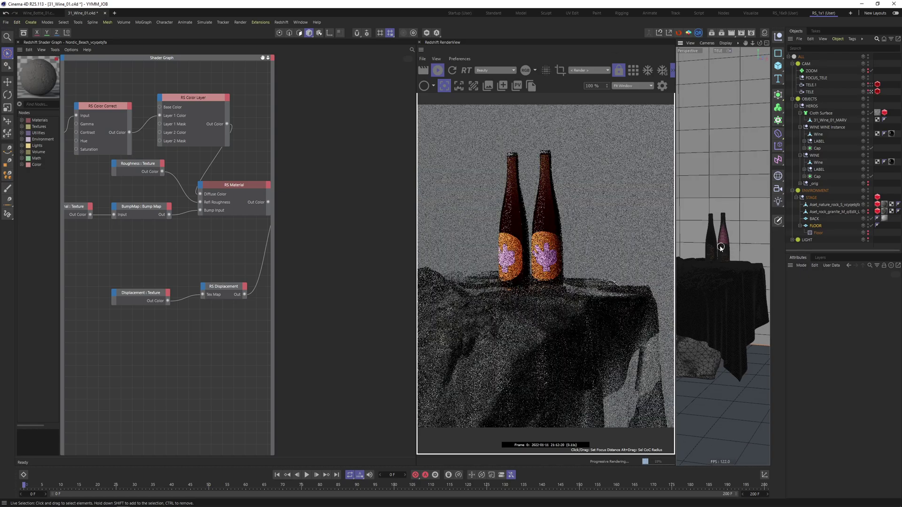
{"action": "scroll", "coordinate": [721, 248], "scroll_direction": "up", "scroll_amount": 1}
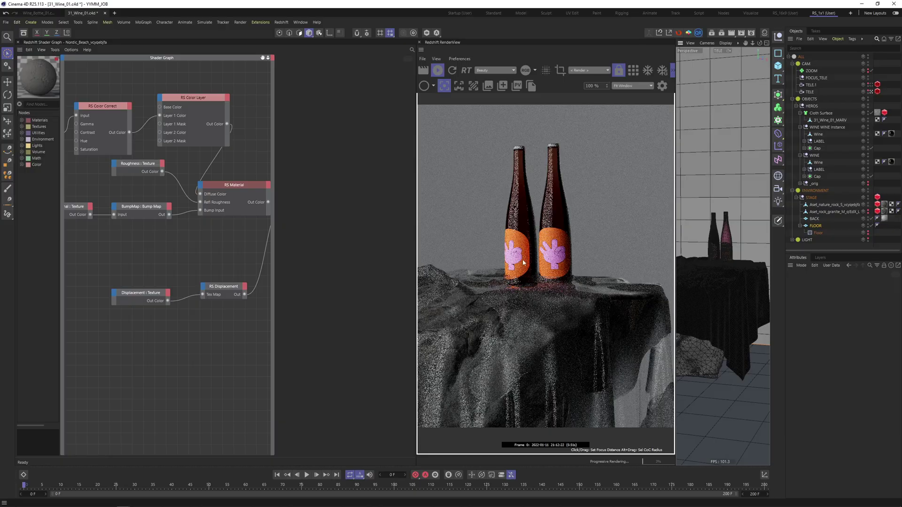
Step: Brighten the rock's base layer colour and raise the Layer 1 mask to about 0.64
{"action": "left_click", "coordinate": [193, 98]}
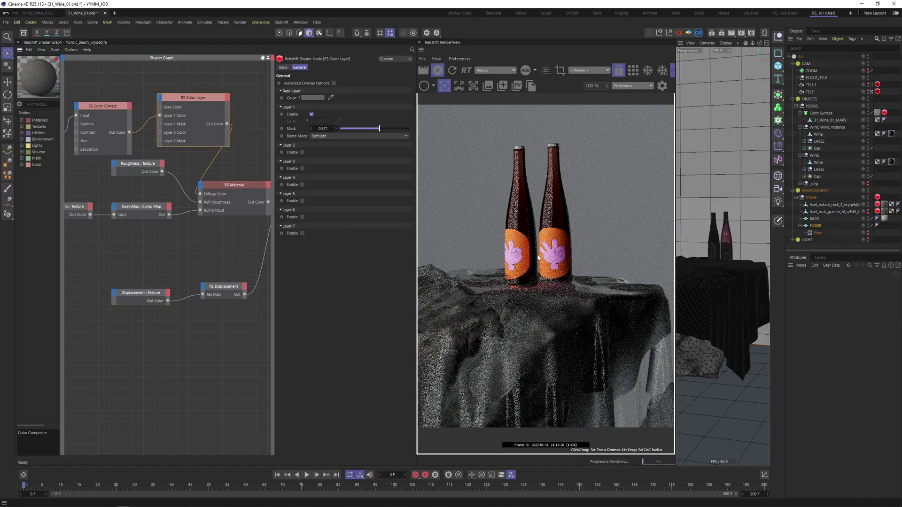
{"action": "left_click", "coordinate": [312, 97]}
{"action": "left_click", "coordinate": [356, 182]}
{"action": "left_click", "coordinate": [383, 107]}
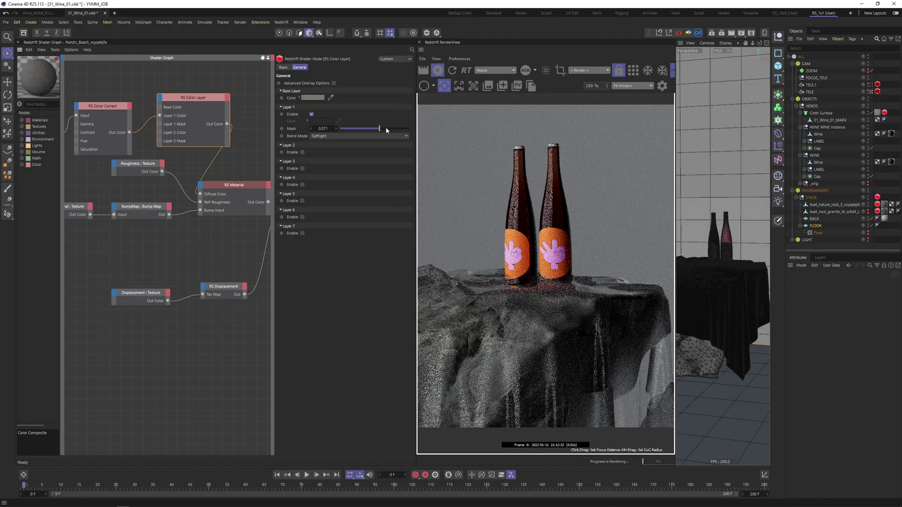
{"action": "left_click", "coordinate": [385, 129]}
{"action": "left_click", "coordinate": [476, 86]}
Step: Pick the background material in the render and try a saturated orange Color Abs colour
{"action": "left_click", "coordinate": [559, 327]}
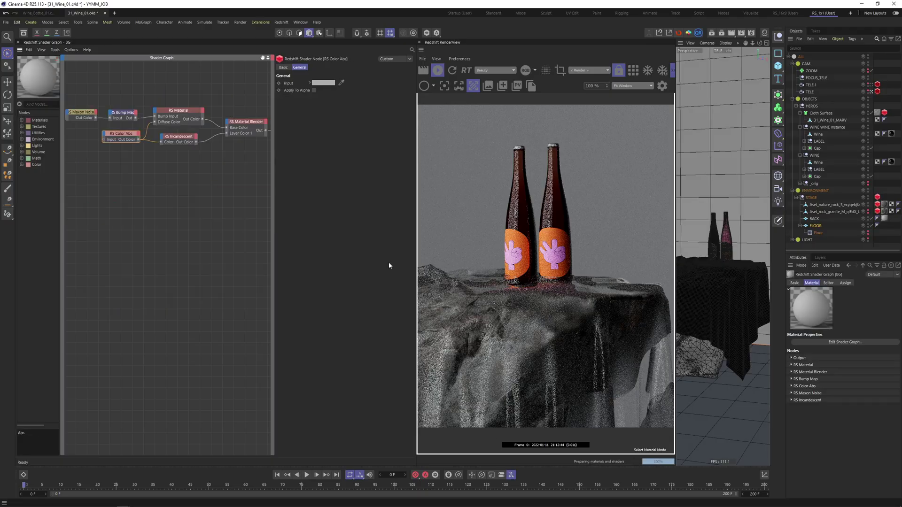
{"action": "left_click", "coordinate": [328, 85]}
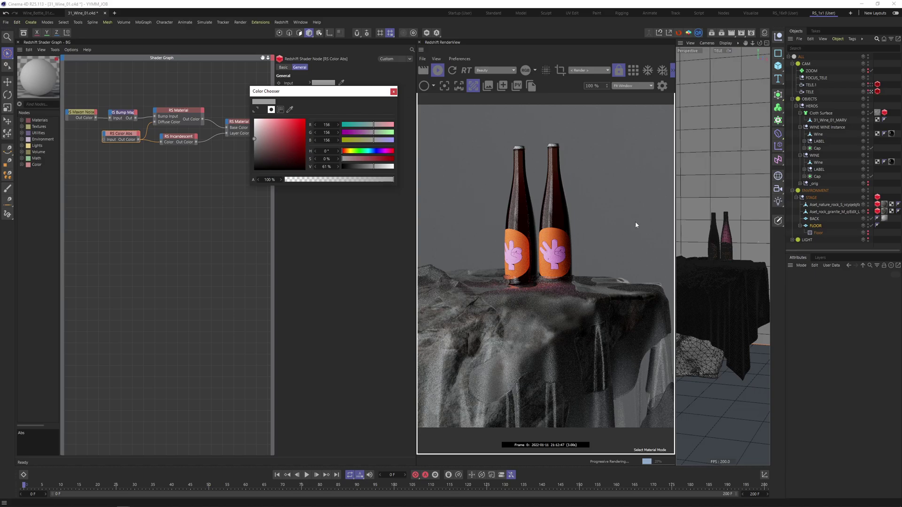
{"action": "left_click", "coordinate": [376, 167]}
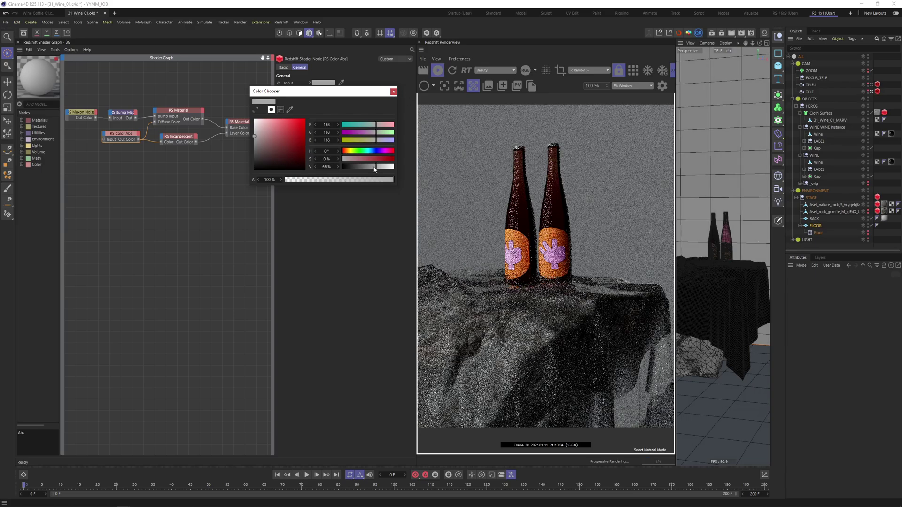
{"action": "left_click", "coordinate": [345, 152]}
{"action": "left_click_drag", "start_coordinate": [353, 159], "coordinate": [383, 158]}
{"action": "left_click", "coordinate": [393, 166]}
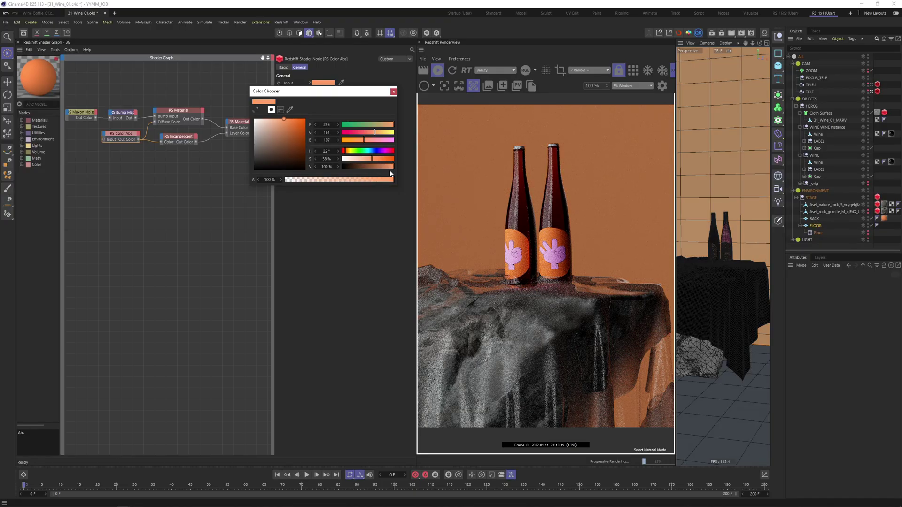
Step: Try pink, then settle the background colour on neutral grey 184
{"action": "left_click", "coordinate": [384, 141]}
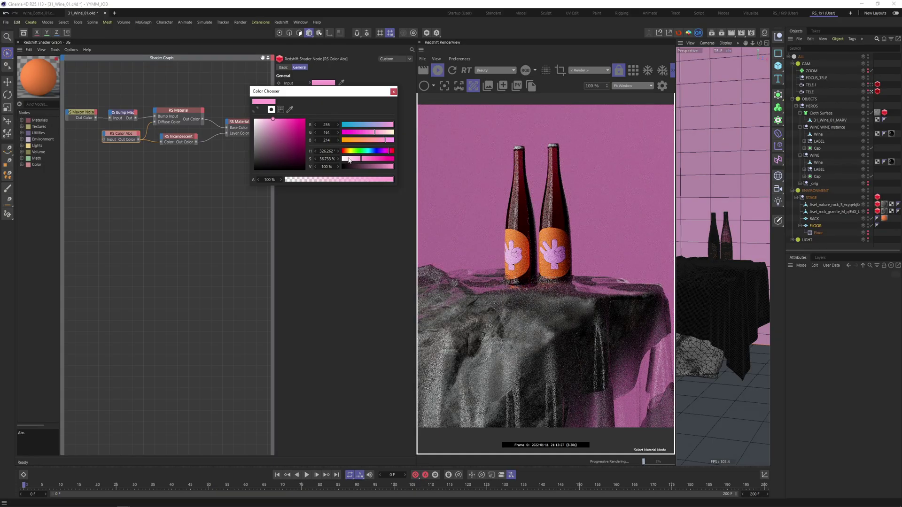
{"action": "left_click_drag", "start_coordinate": [348, 161], "coordinate": [342, 159]}
{"action": "left_click", "coordinate": [375, 167]}
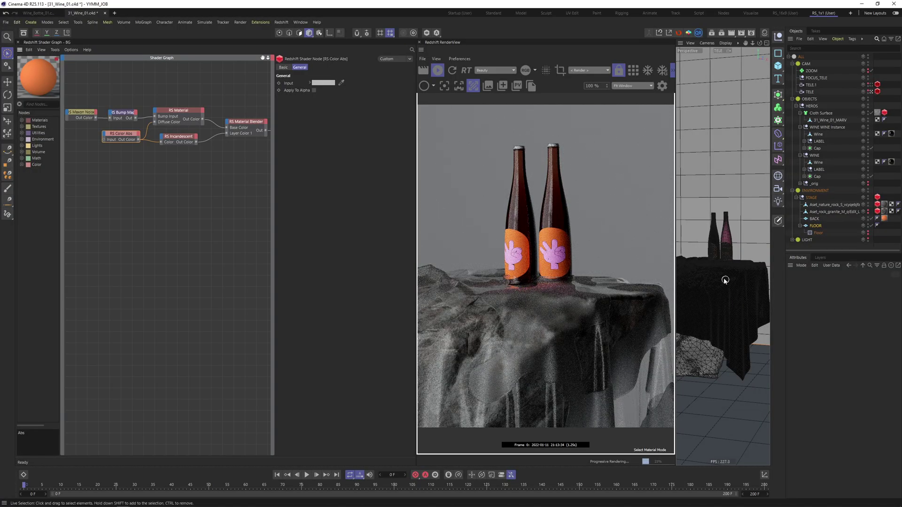
{"action": "left_click_drag", "start_coordinate": [718, 275], "coordinate": [720, 295], "text": "alt"}
{"action": "middle_click_drag", "start_coordinate": [706, 293], "coordinate": [724, 280], "text": "alt"}
Step: Set the render's focus distance on the bottles and step the camera framing back twice
{"action": "left_click", "coordinate": [444, 86]}
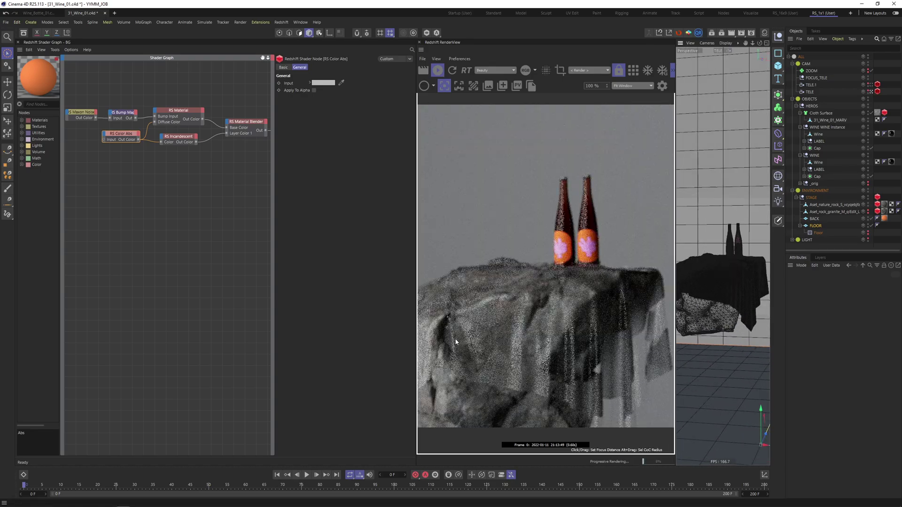
{"action": "left_click", "coordinate": [480, 321]}
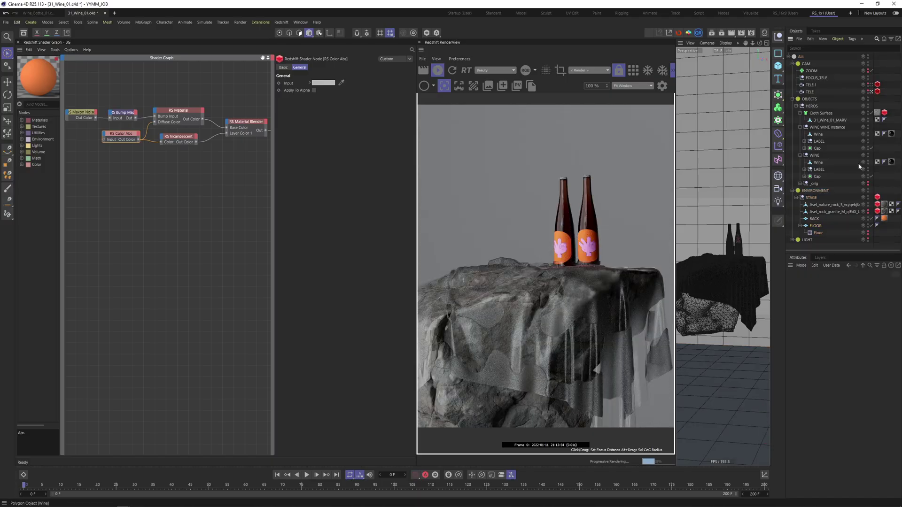
{"action": "key", "text": "ctrl+shift+z"}
{"action": "key", "text": "ctrl+shift+z"}
{"action": "key", "text": "ctrl+shift+z"}
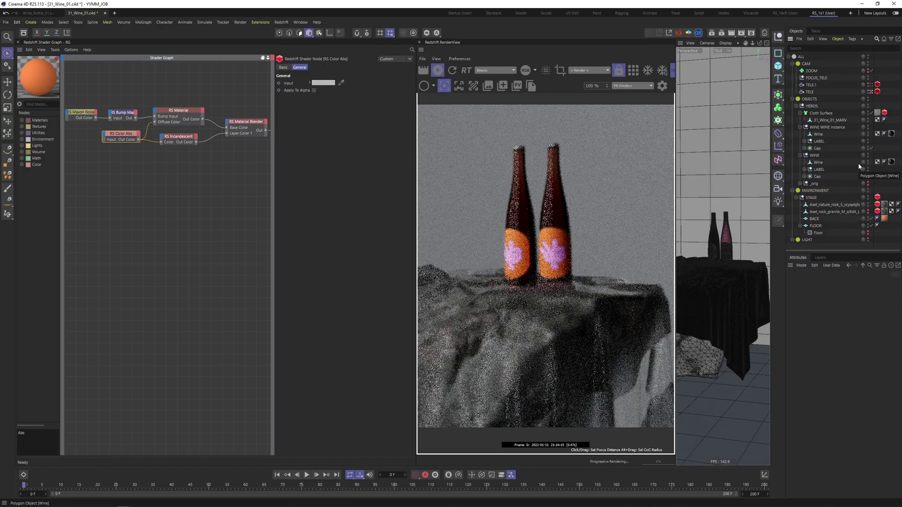
{"action": "key", "text": "ctrl+shift+z"}
Step: Pick the cloth material in the render and apply the Glass preset (IOR 1.51)
{"action": "left_click", "coordinate": [475, 89]}
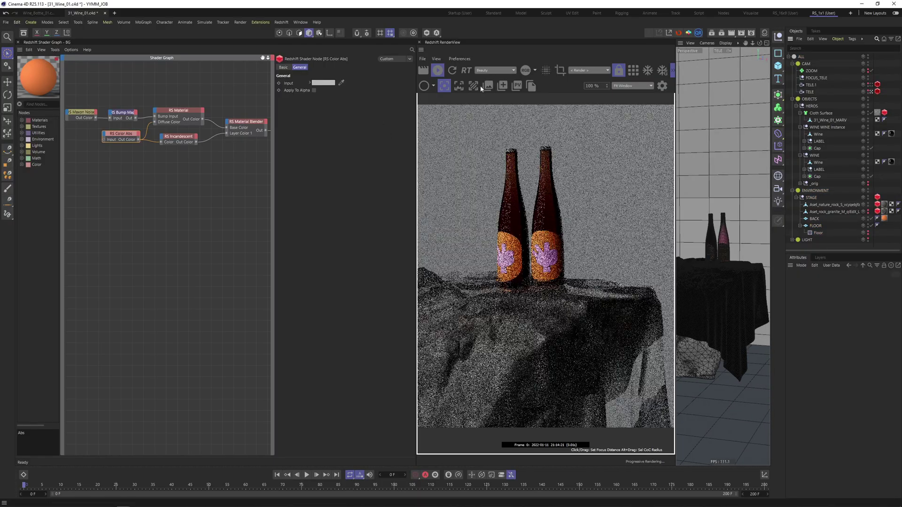
{"action": "left_click", "coordinate": [474, 87]}
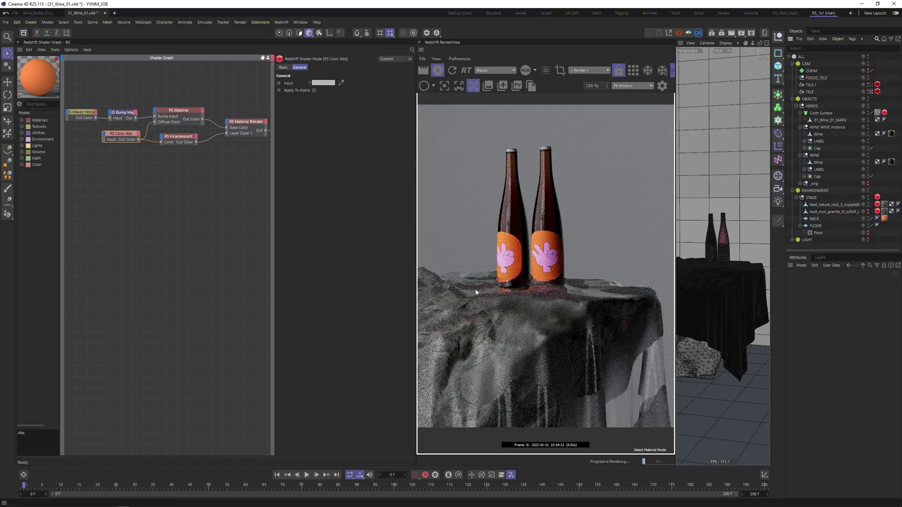
{"action": "left_click", "coordinate": [606, 375]}
{"action": "left_click", "coordinate": [179, 141]}
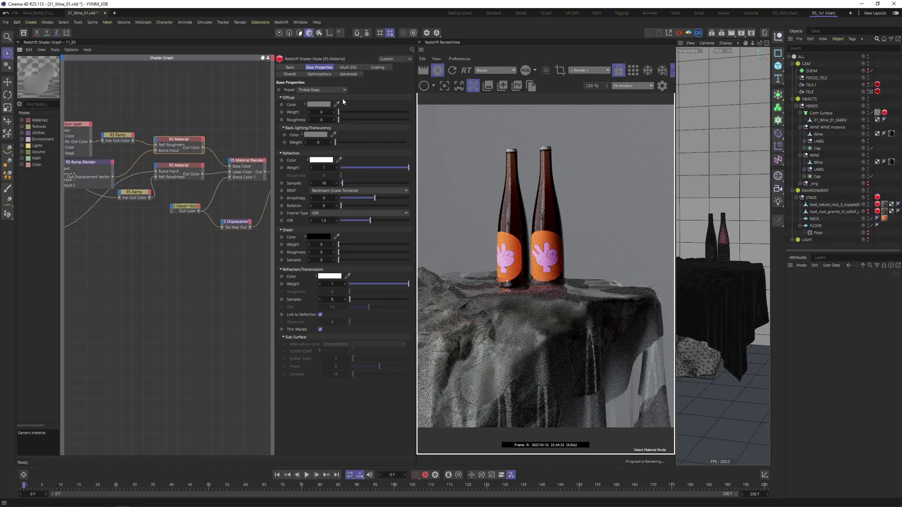
{"action": "left_click", "coordinate": [321, 90]}
{"action": "left_click", "coordinate": [310, 104]}
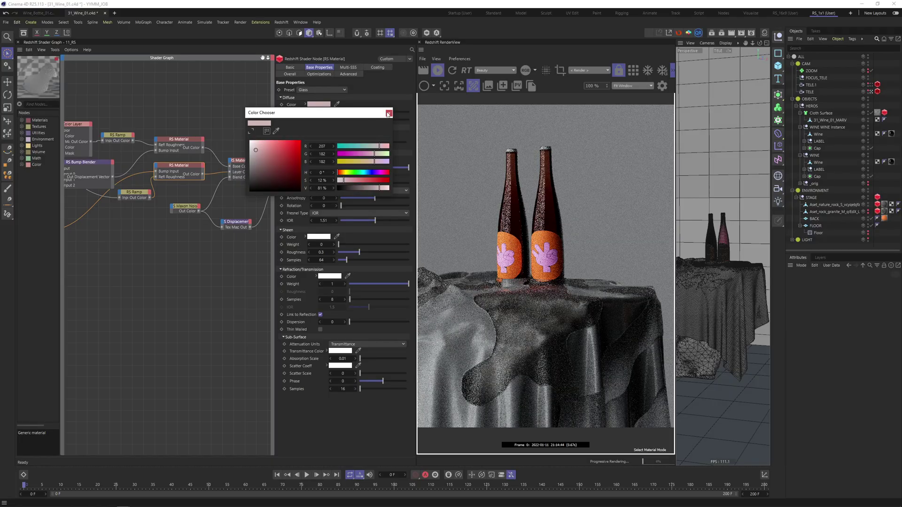
{"action": "left_click", "coordinate": [390, 112]}
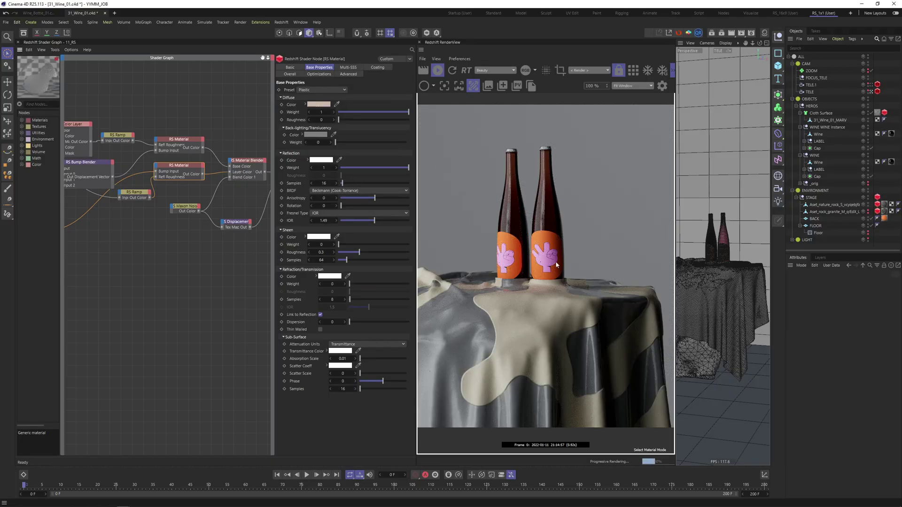
{"action": "key", "text": "ctrl+z"}
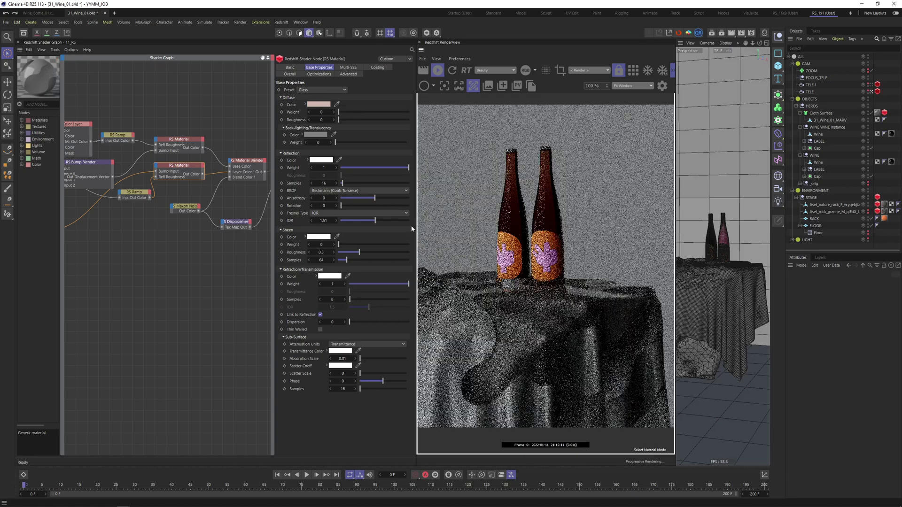